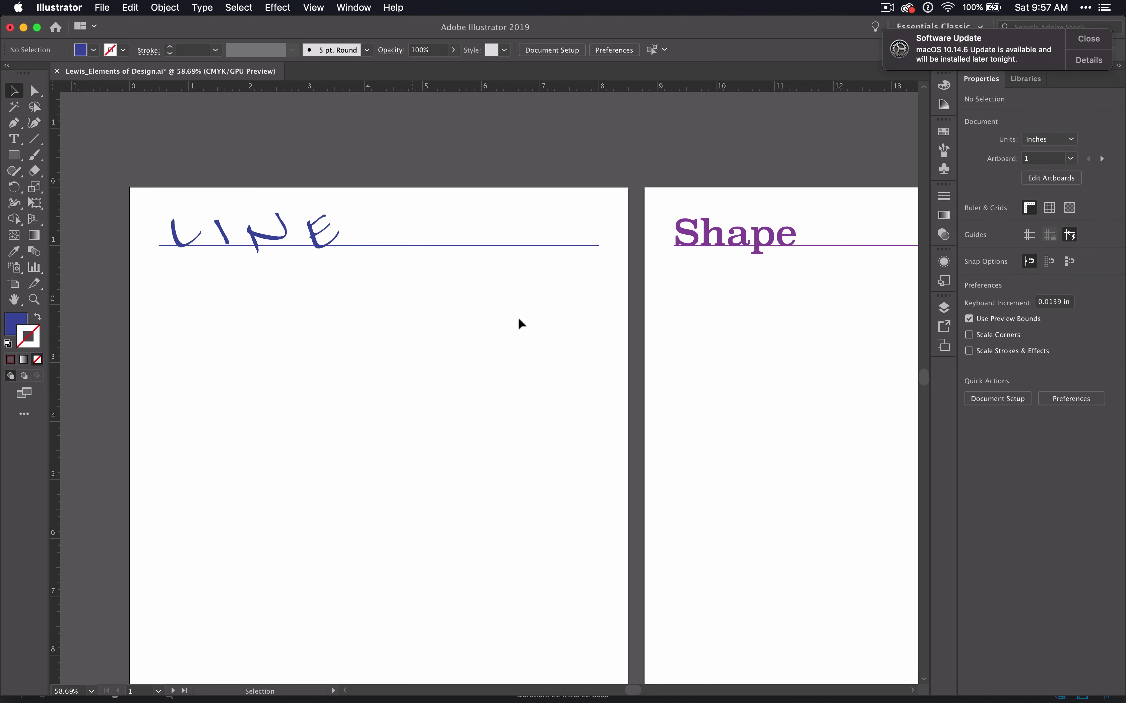
Add a new top layer in the Layers panel and name it 'content'
left_click(943, 309)
left_click(890, 427)
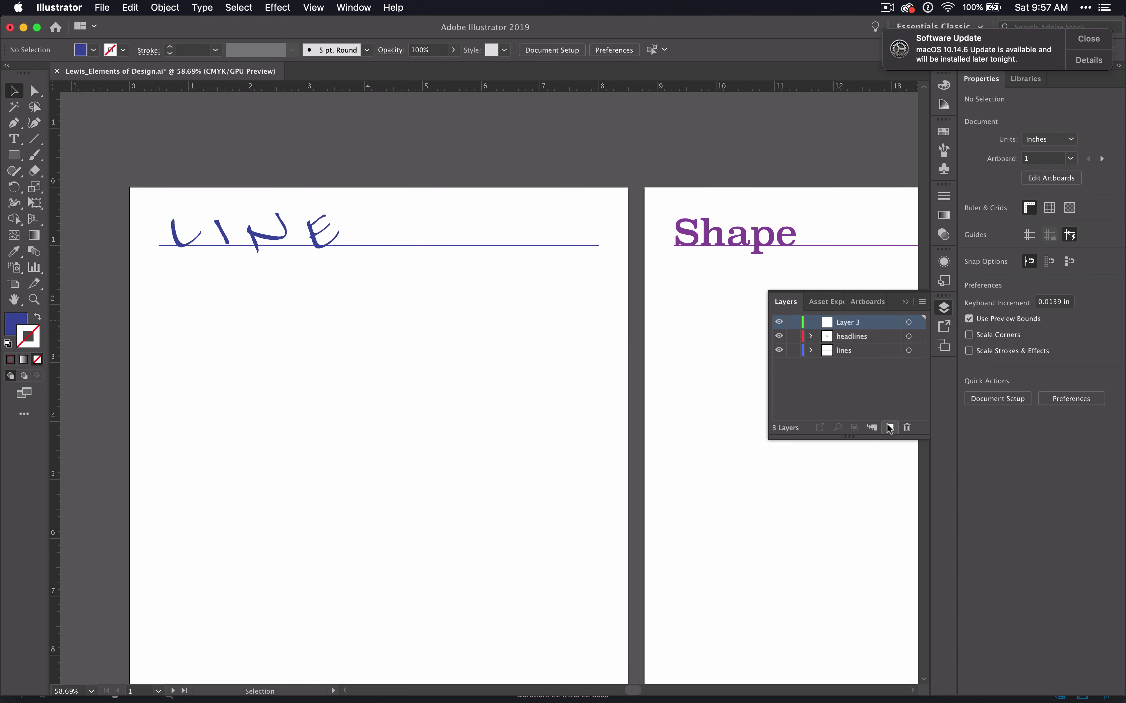
double_click(851, 323)
type("content")
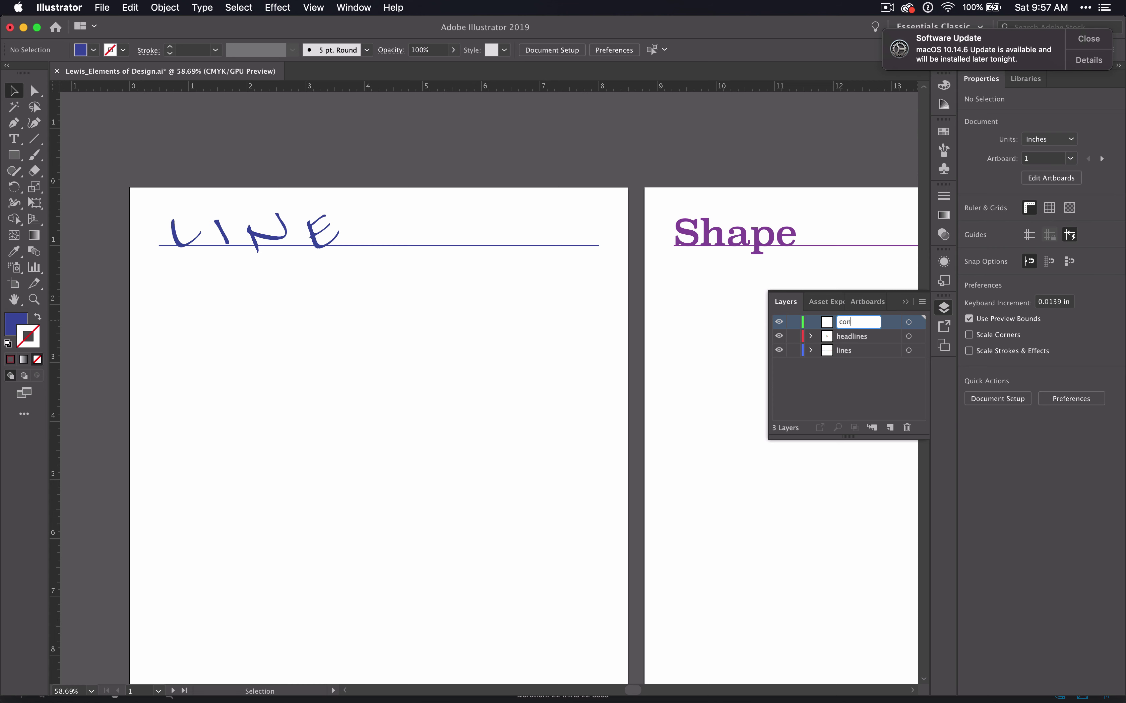
Lock the lines and headlines layers
left_click(793, 351)
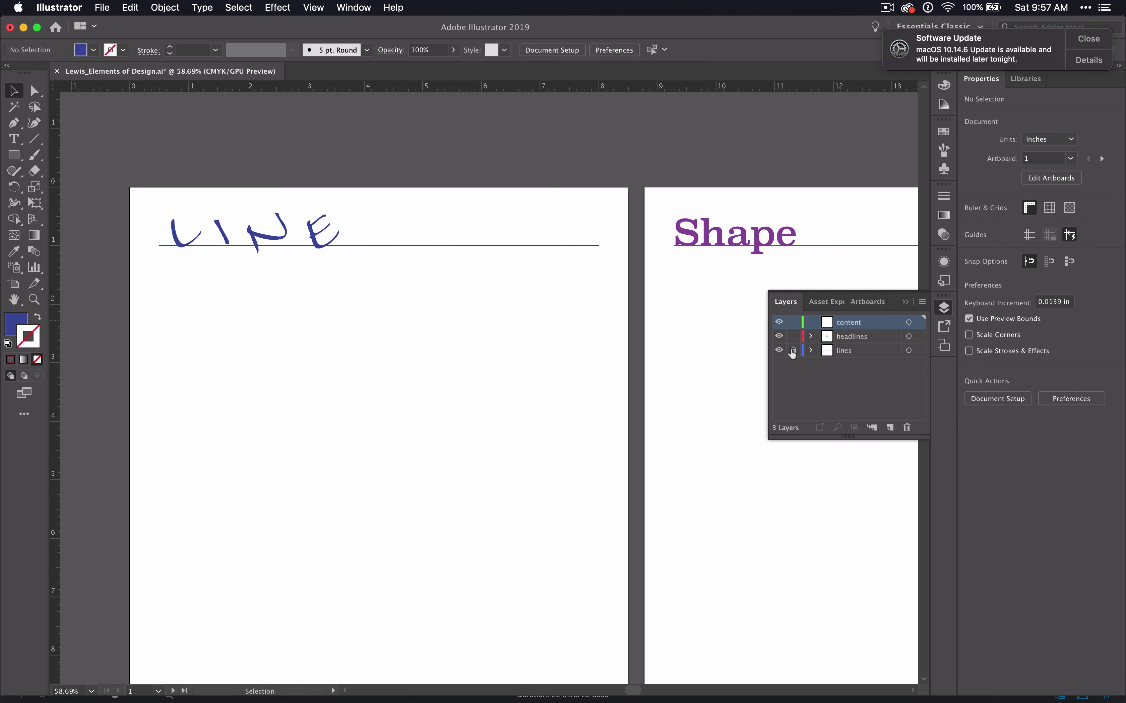
left_click(794, 336)
left_click_drag(466, 225, 526, 48)
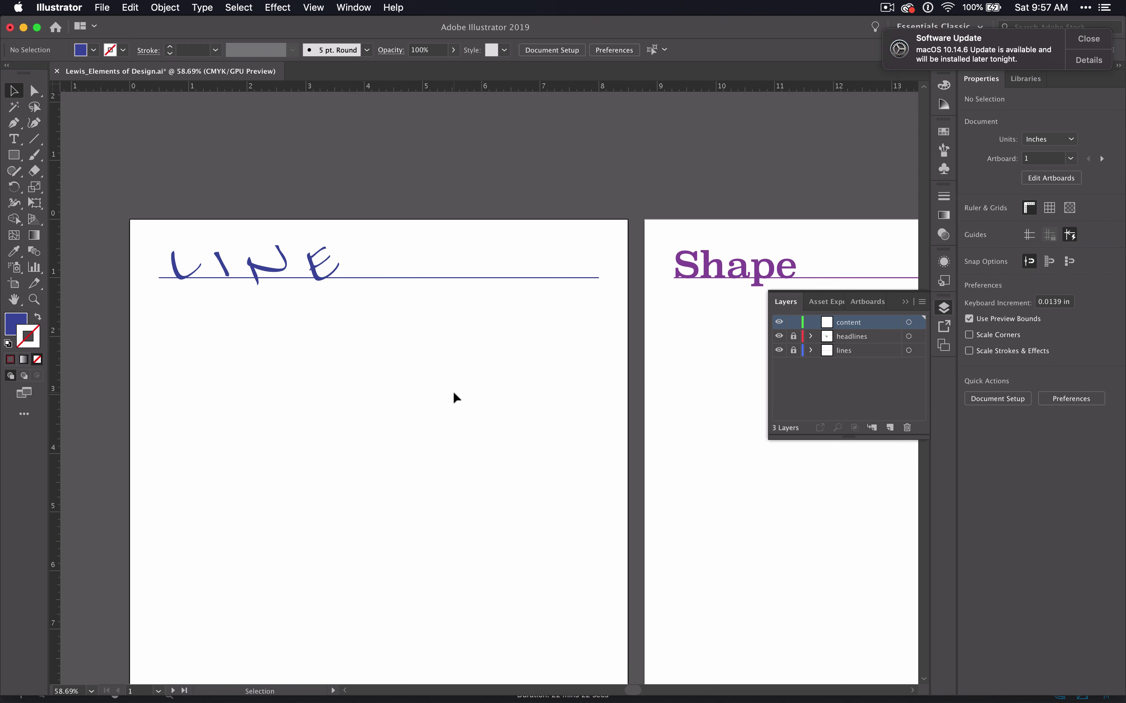
scroll(453, 392, "down", 2)
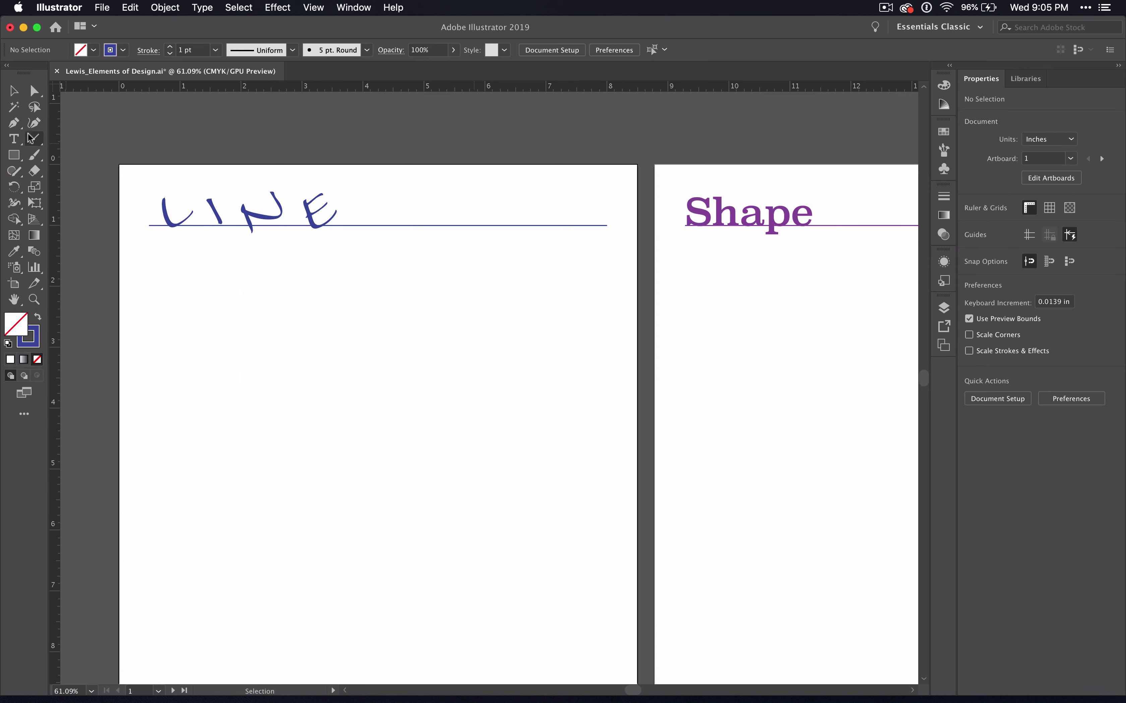
Draw a zigzag of straight Pen segments with alternating peaks and valleys beneath the LINE heading
left_click(14, 124)
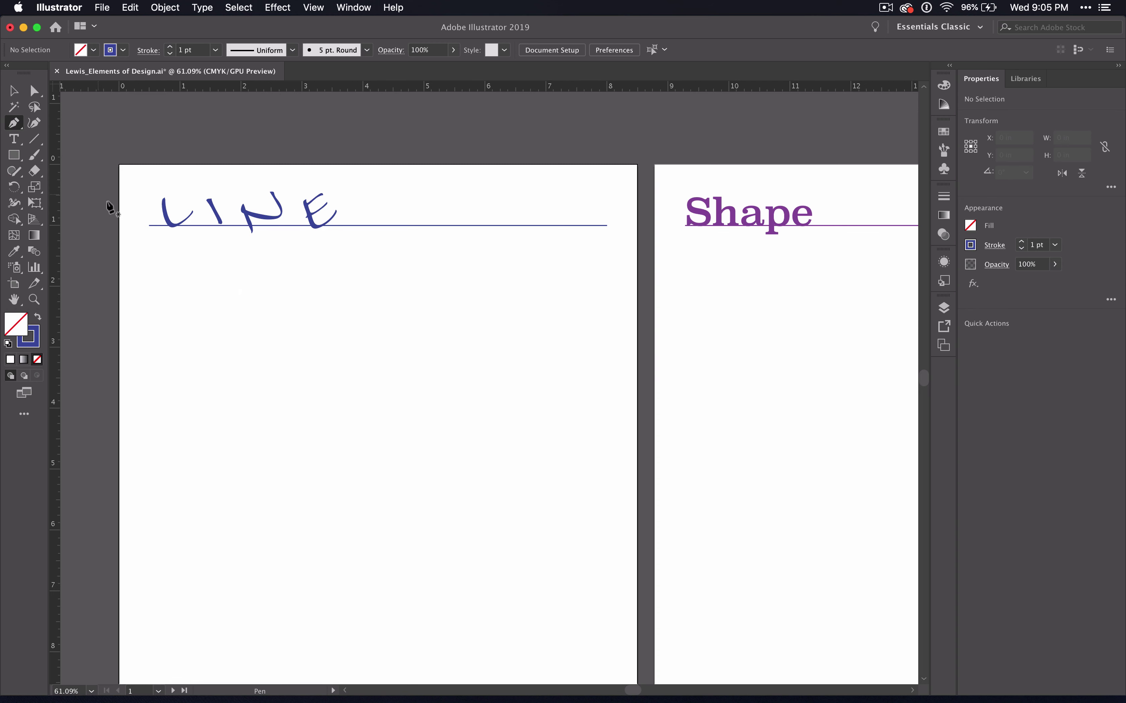
left_click(176, 255)
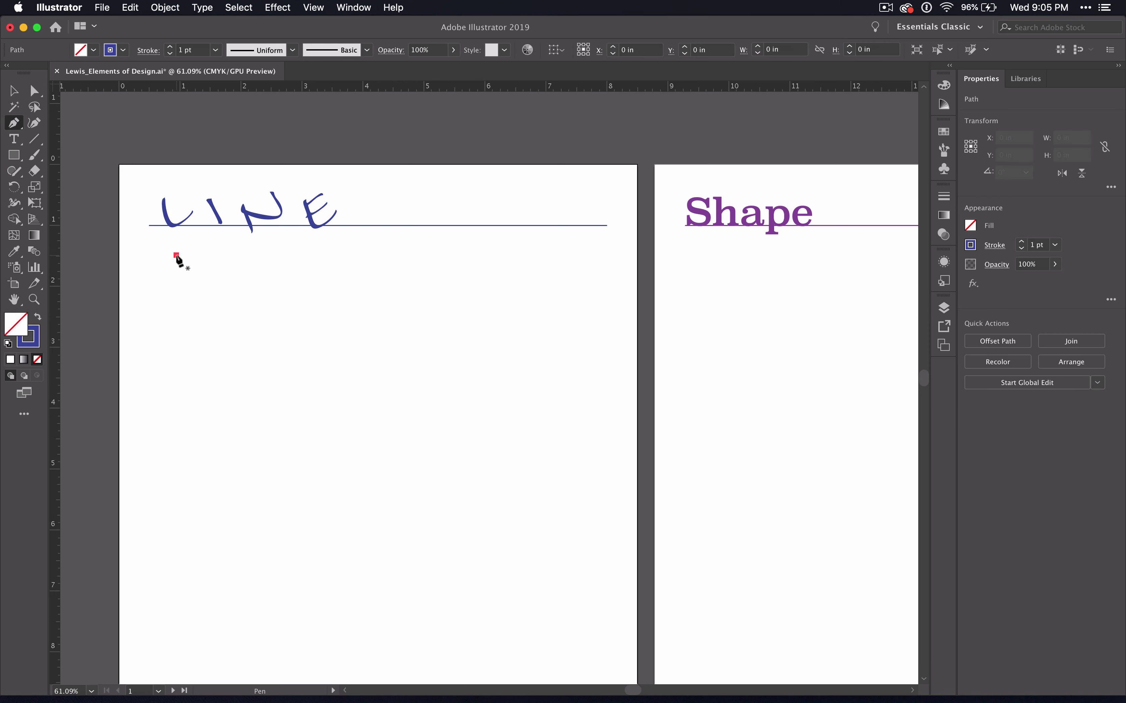
left_click(237, 300)
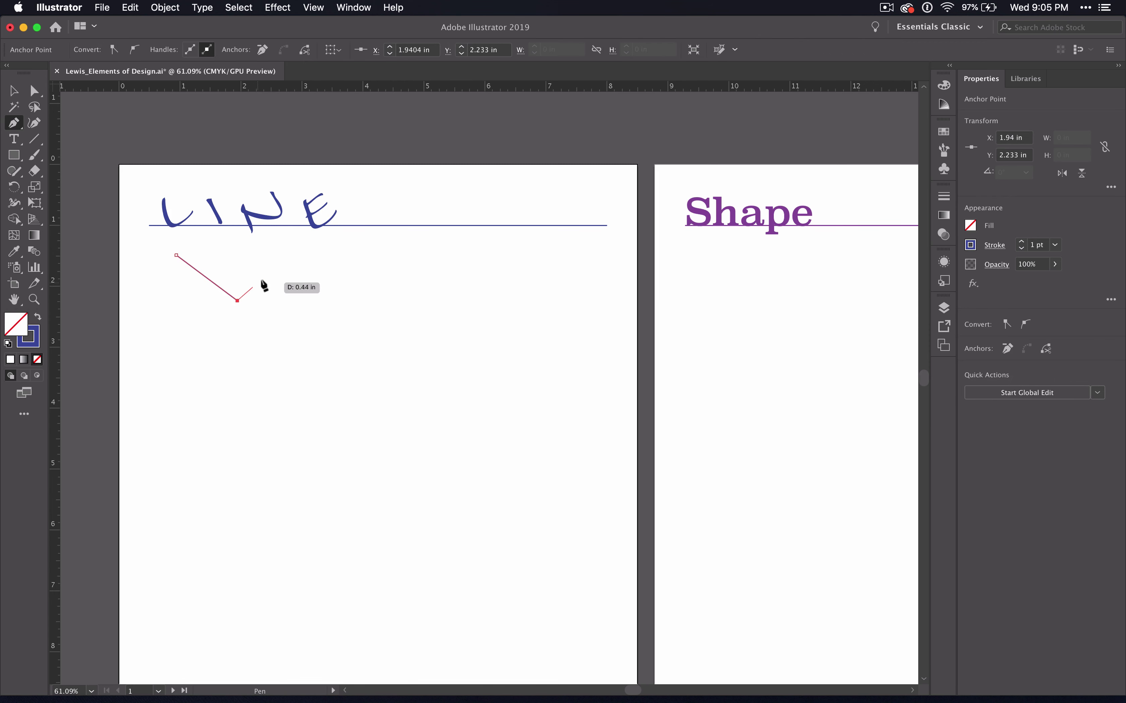
left_click(293, 267)
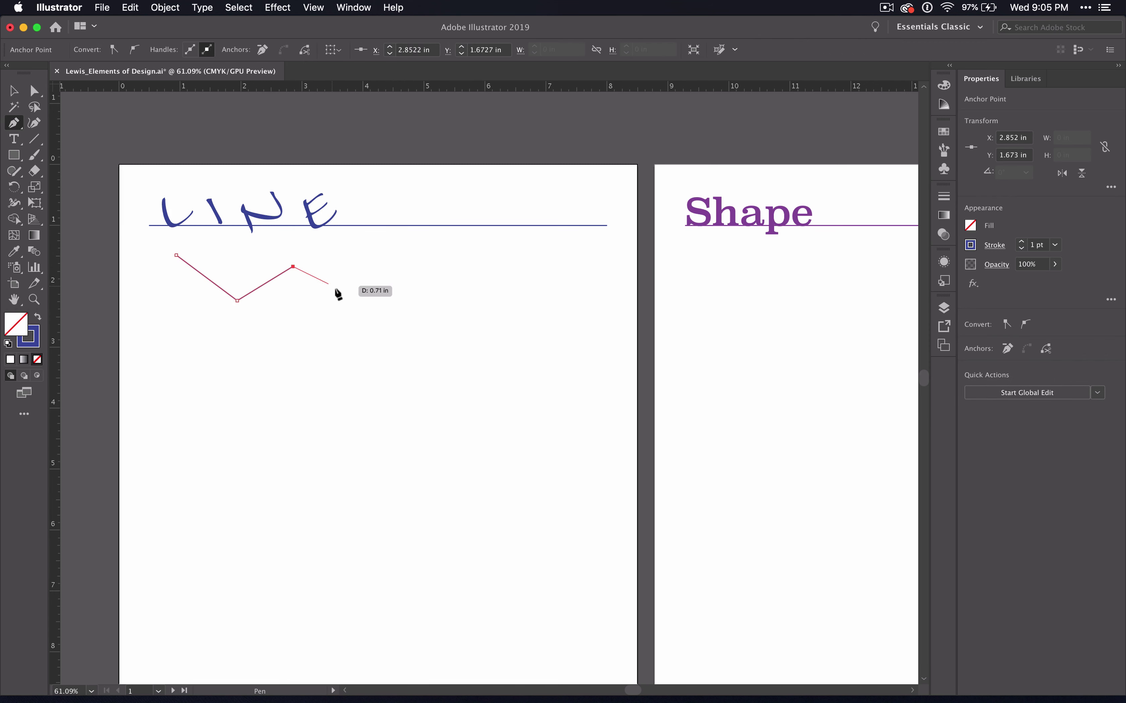
left_click(350, 293)
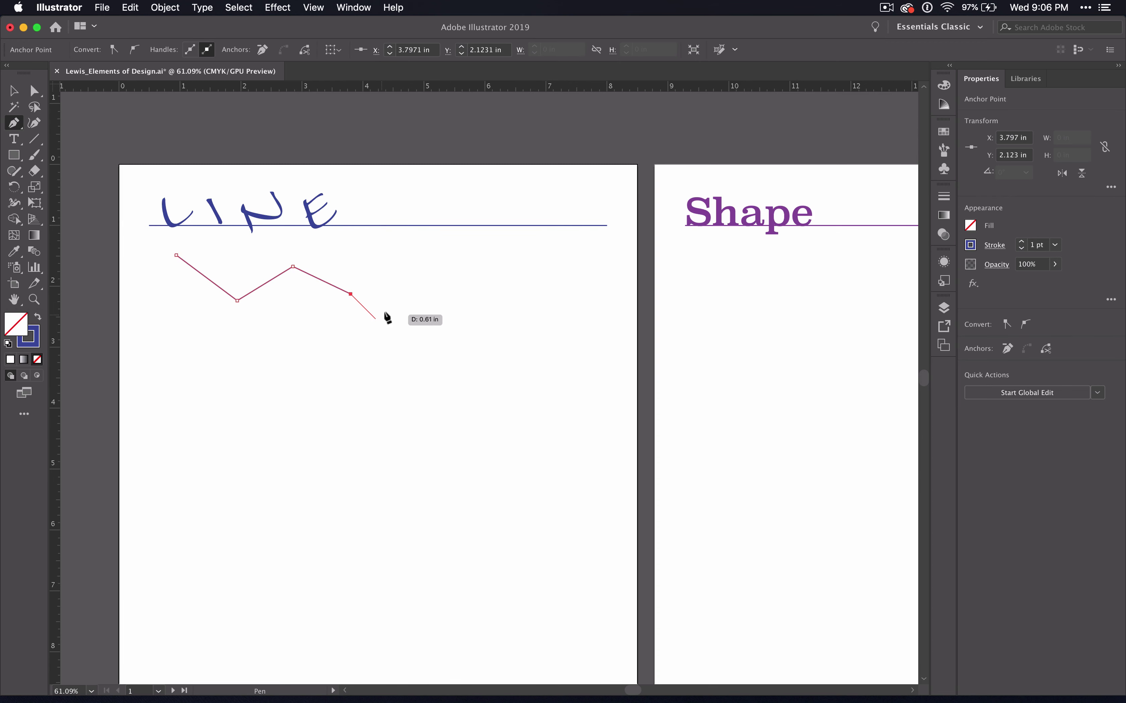
left_click(389, 256)
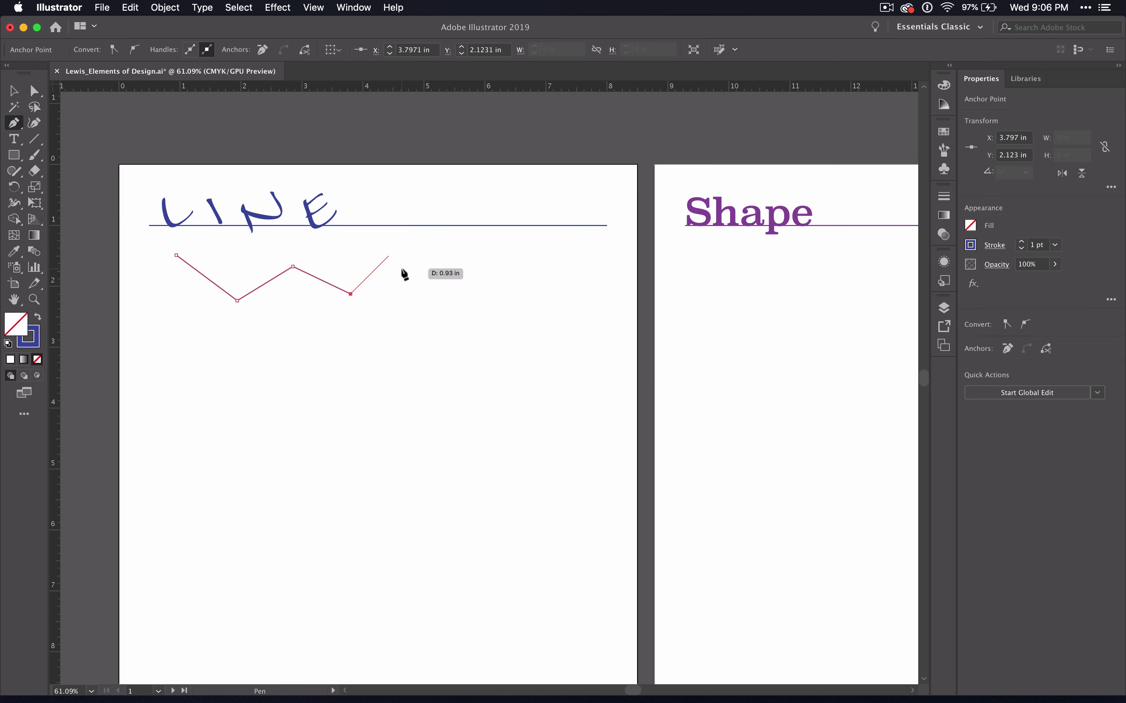
left_click(430, 299)
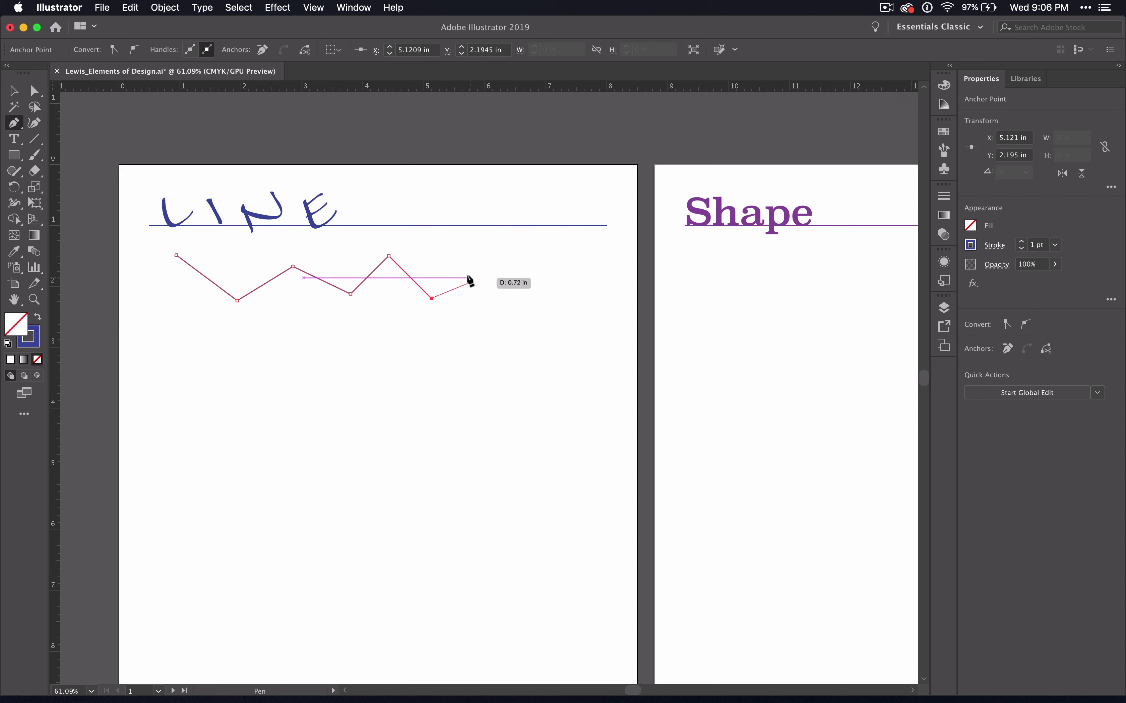
left_click(491, 278)
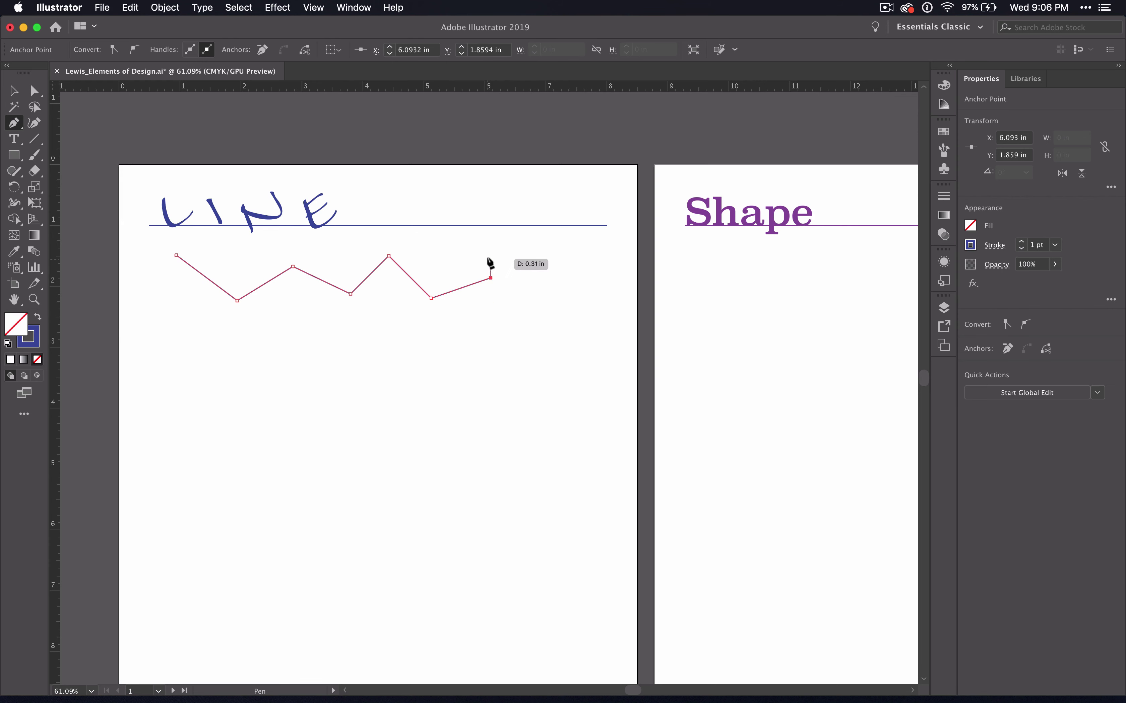
left_click(491, 252)
left_click(524, 281)
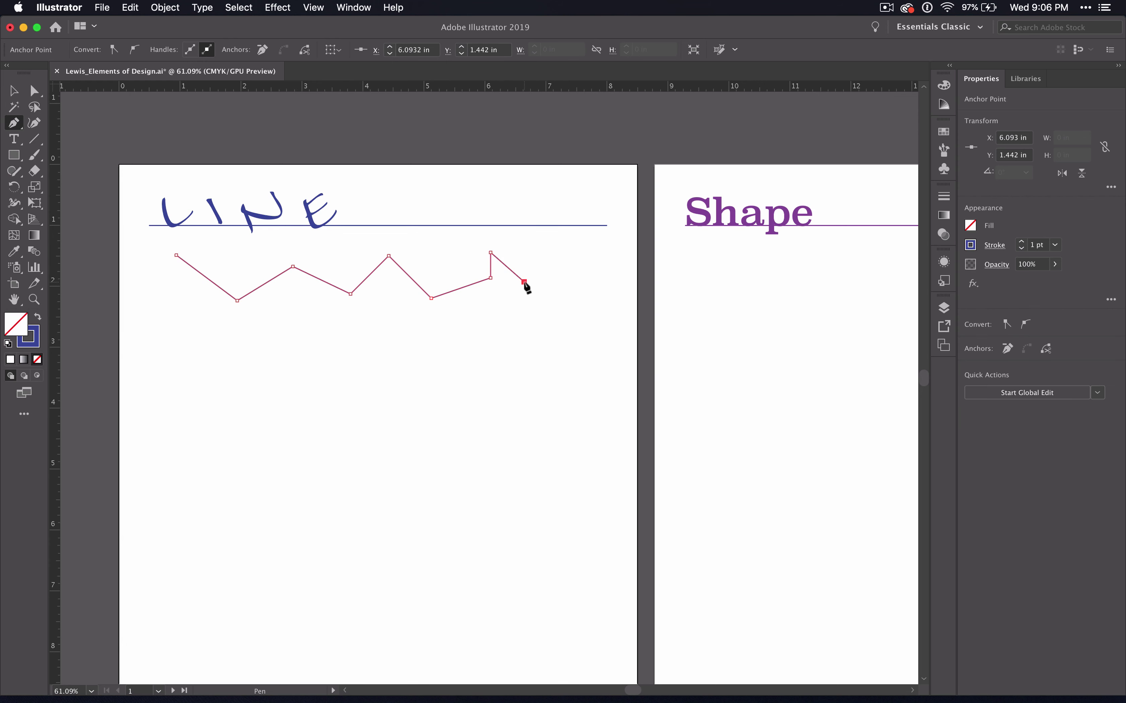
left_click(538, 257)
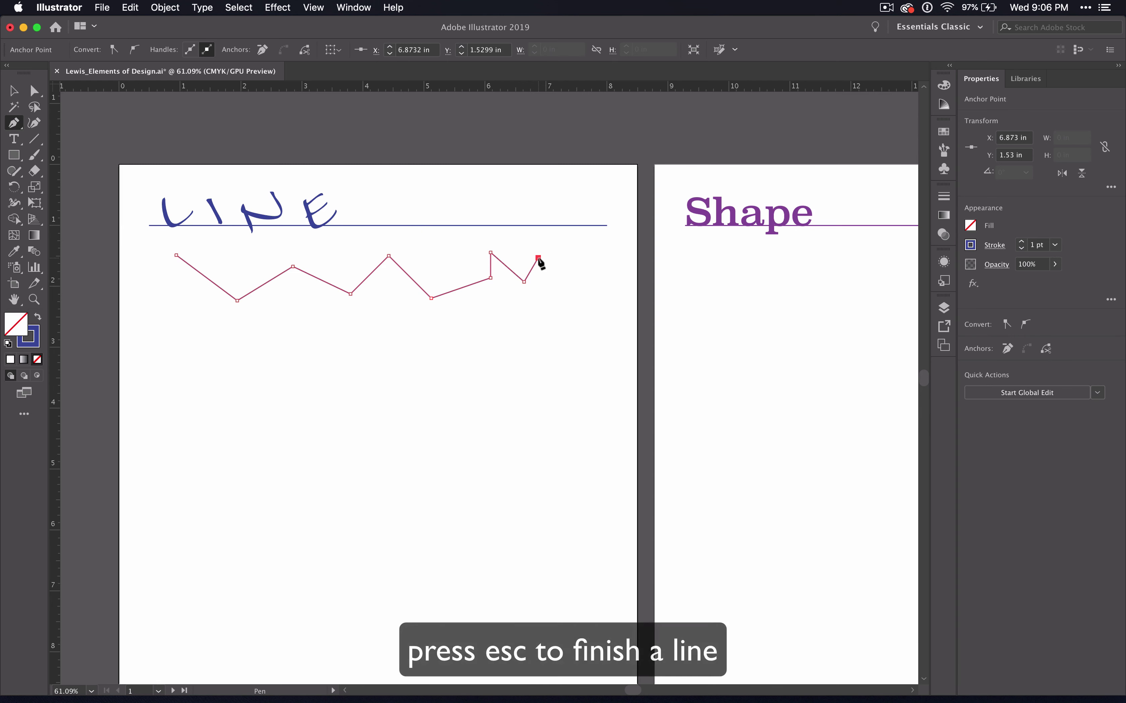
End the zigzag and add an anchor point on its first segment, dismissing two off-path warnings
key("Escape")
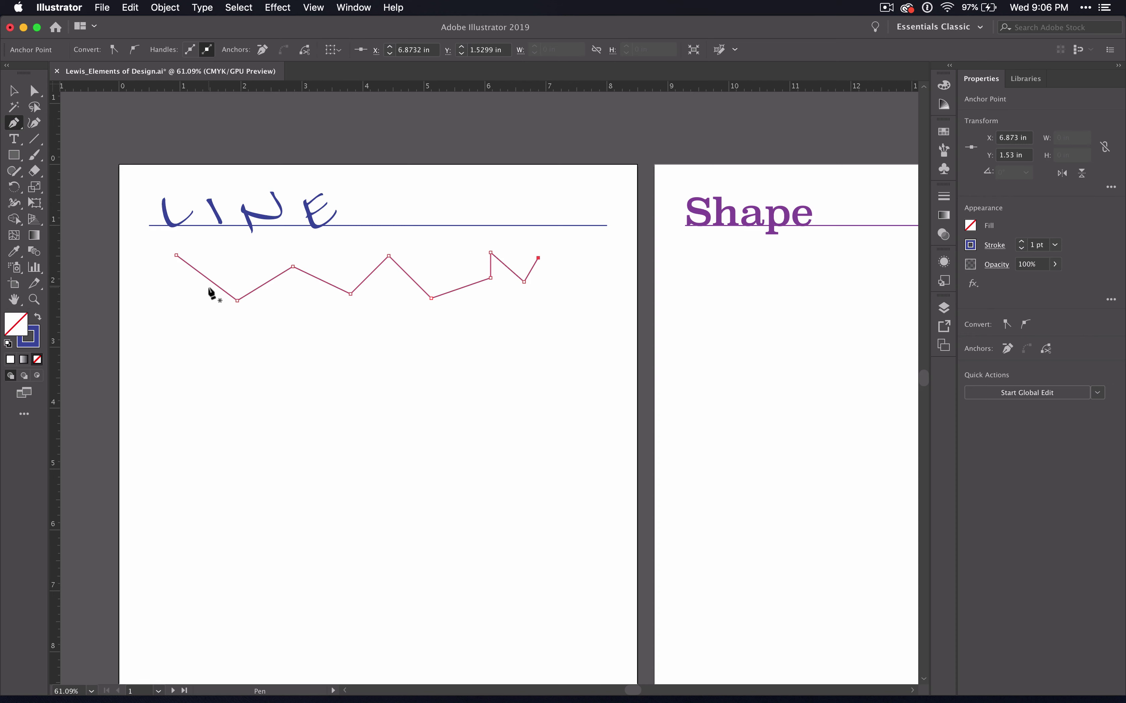
left_click(17, 129)
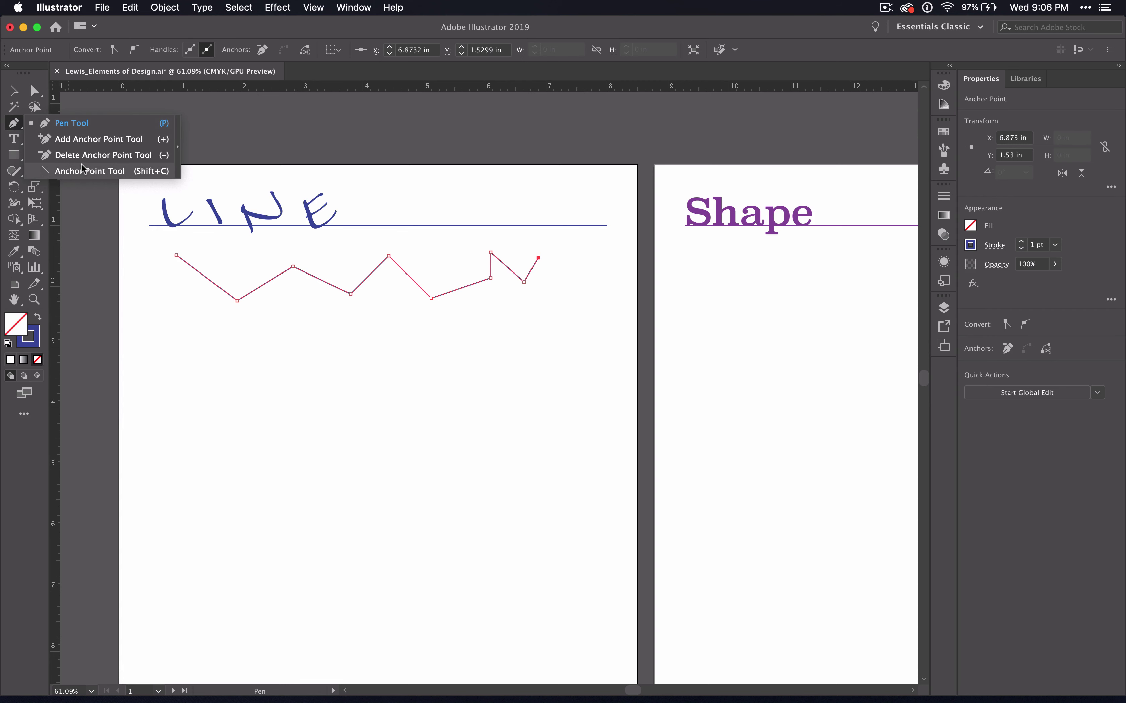
left_click(80, 139)
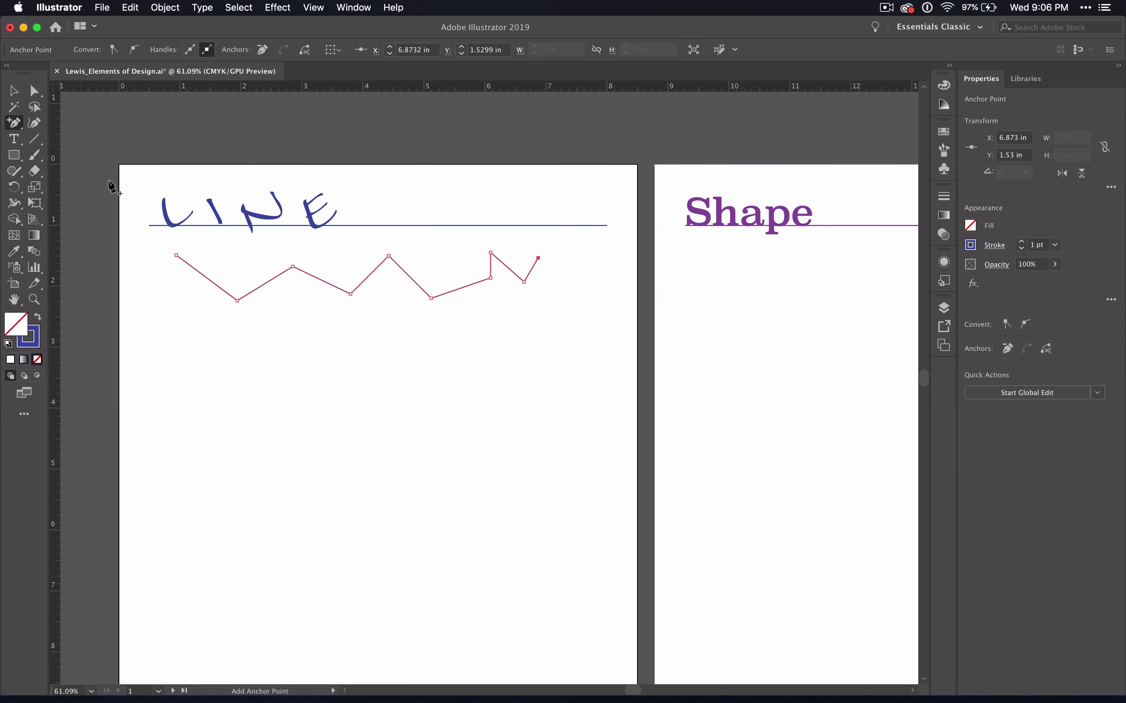
left_click(208, 279)
left_click(277, 275)
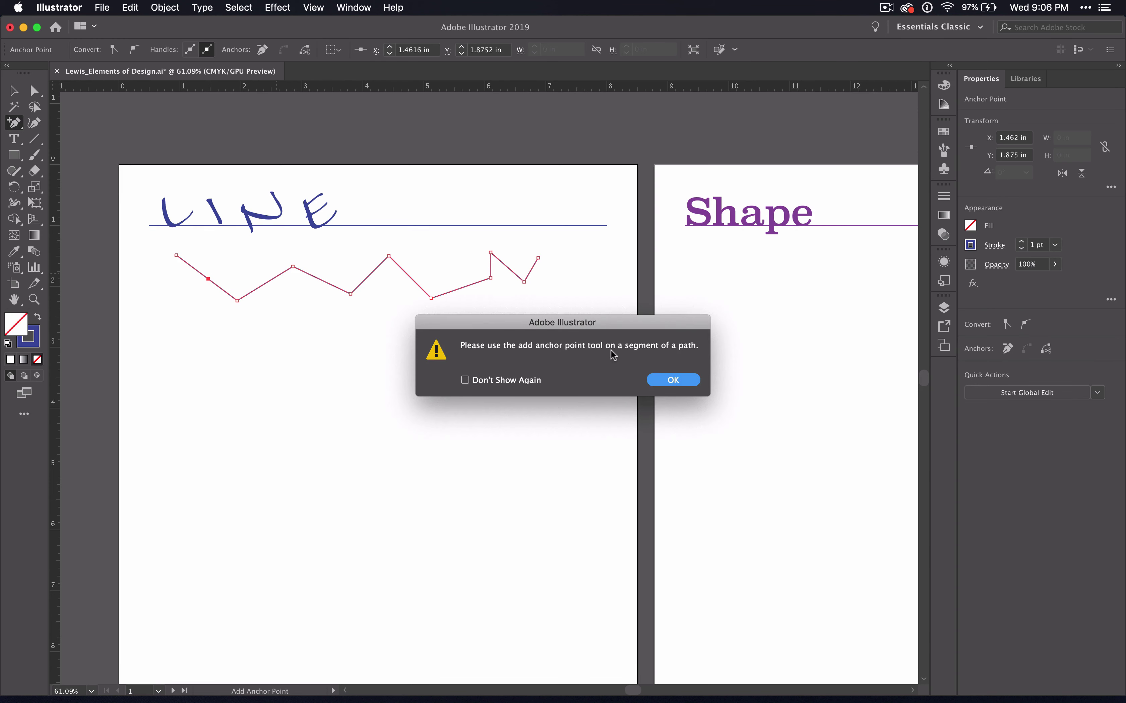
left_click(668, 382)
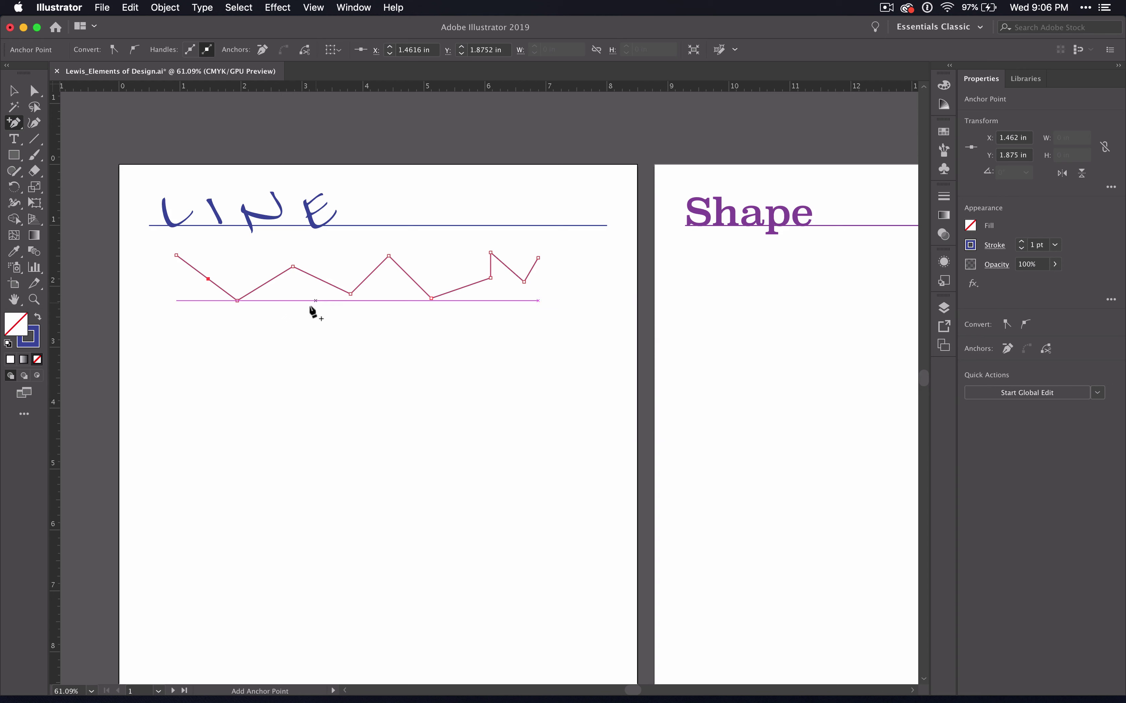
left_click(415, 441)
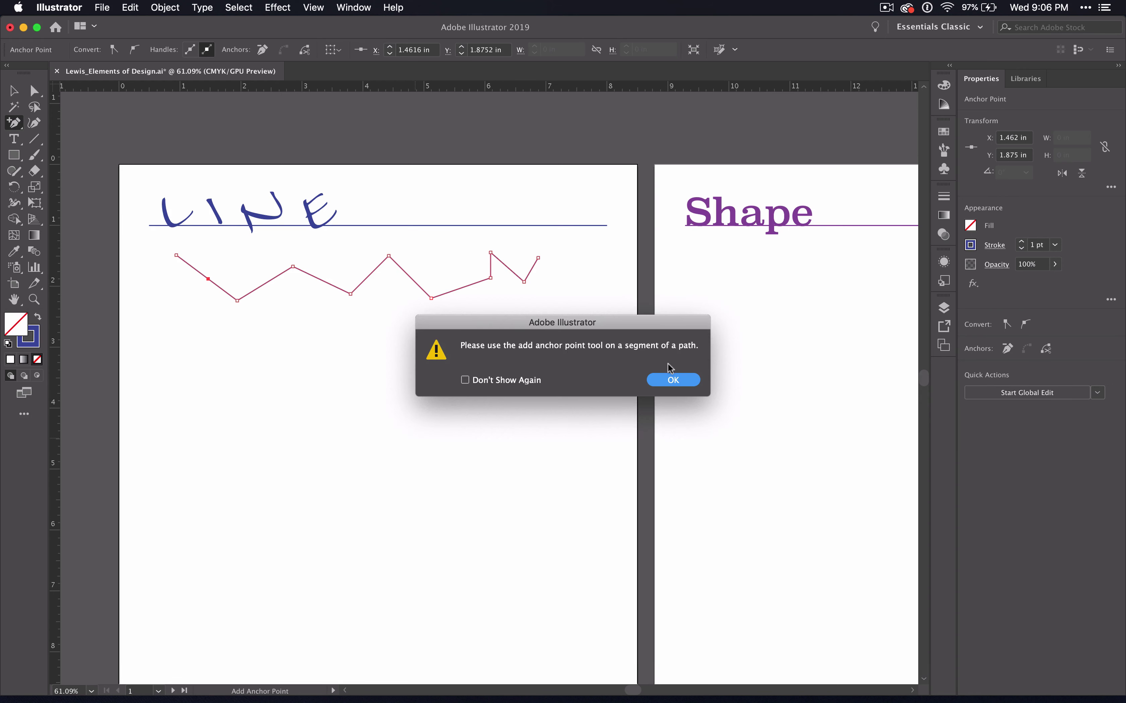
left_click(673, 380)
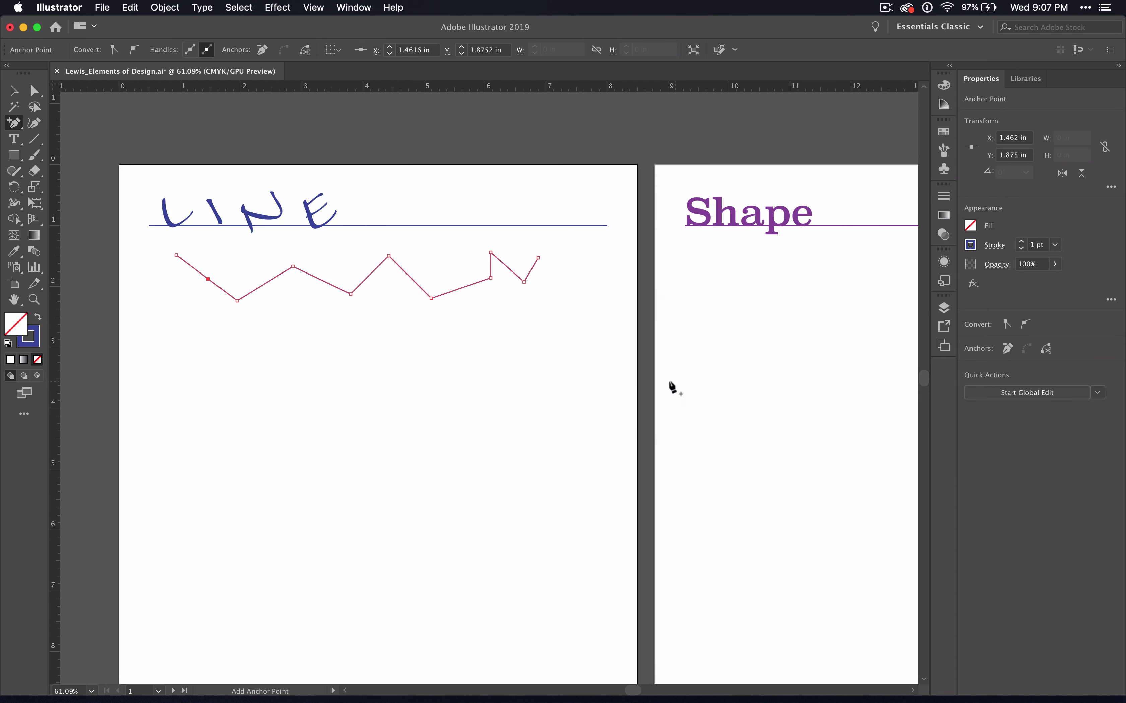
Add anchor points on the zigzag's second, third, rising and valley segments
left_click(276, 277)
left_click(335, 286)
left_click(371, 273)
left_click(408, 276)
left_click(142, 243, "super")
left_click(17, 130)
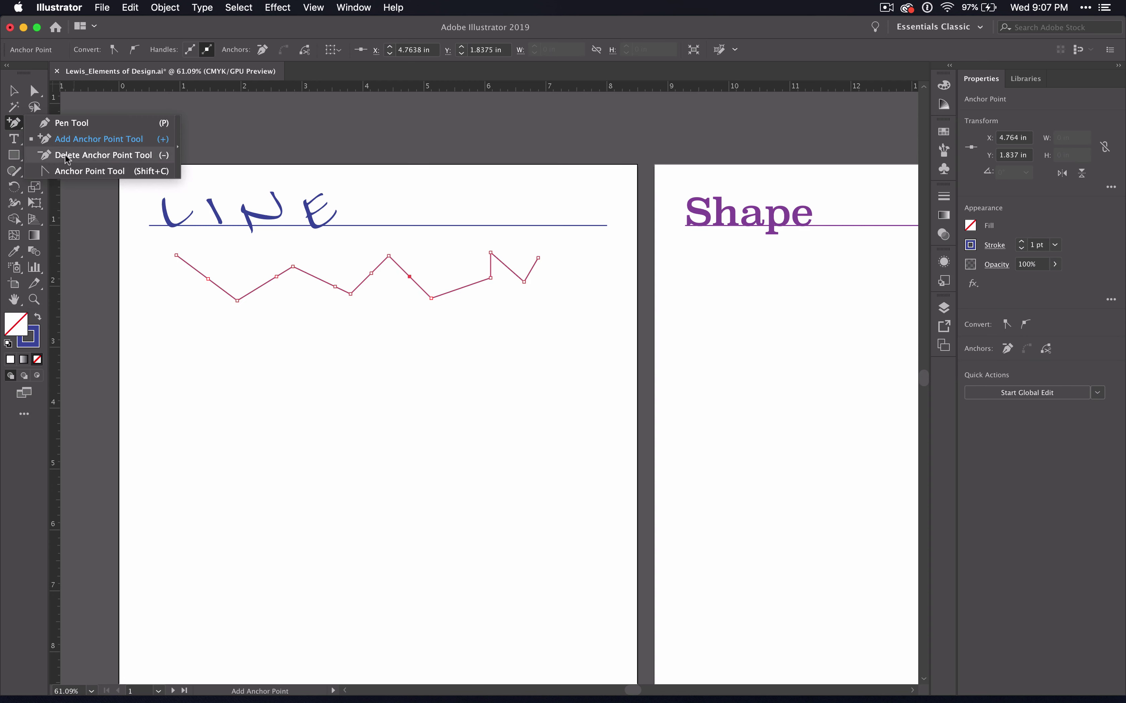
Delete three anchor points from the zigzag's left part and start a new path below it
left_click(69, 158)
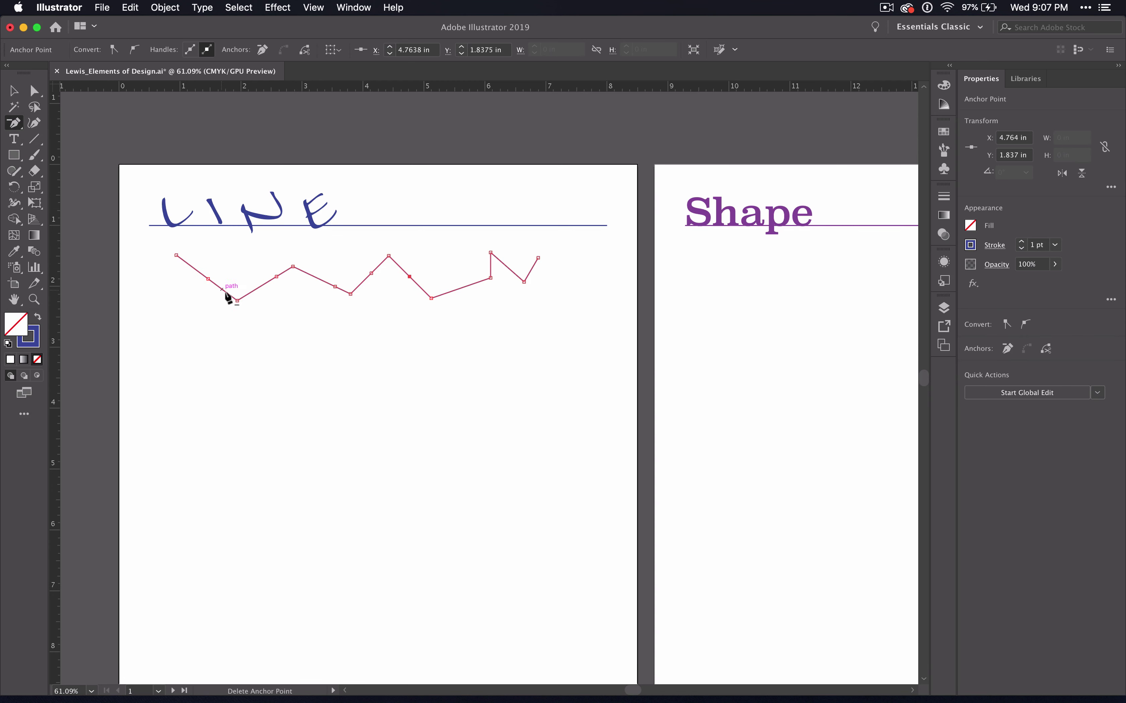
left_click(239, 300)
left_click(335, 287)
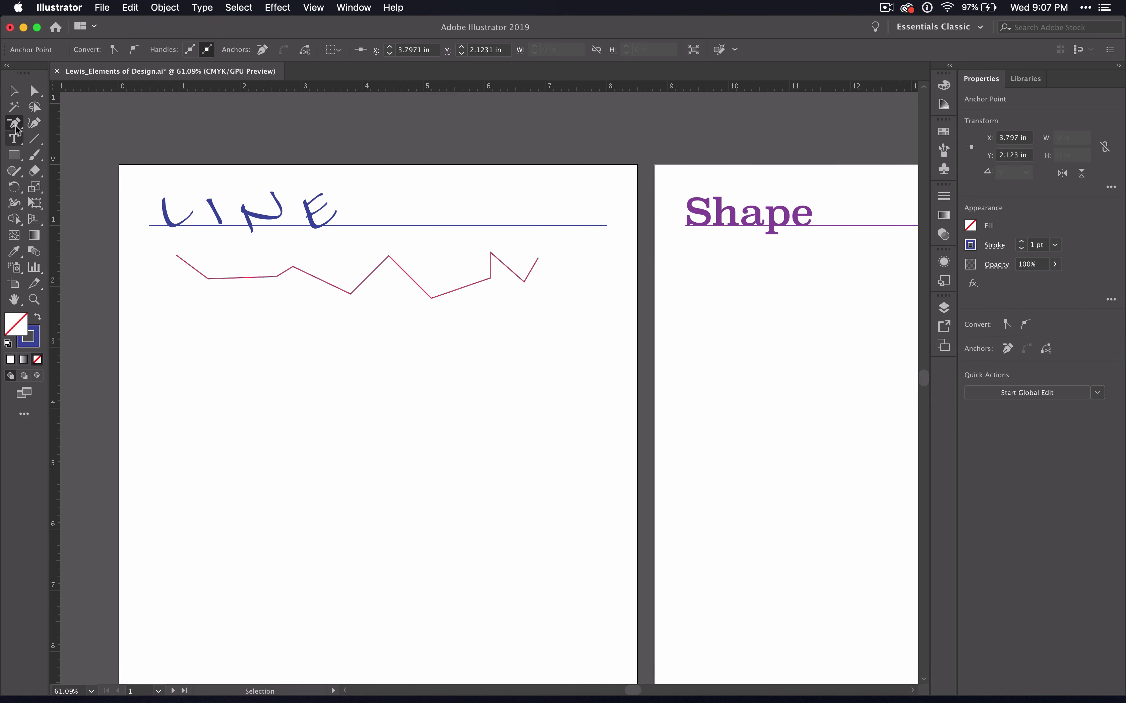
left_click_drag(13, 123, 50, 124)
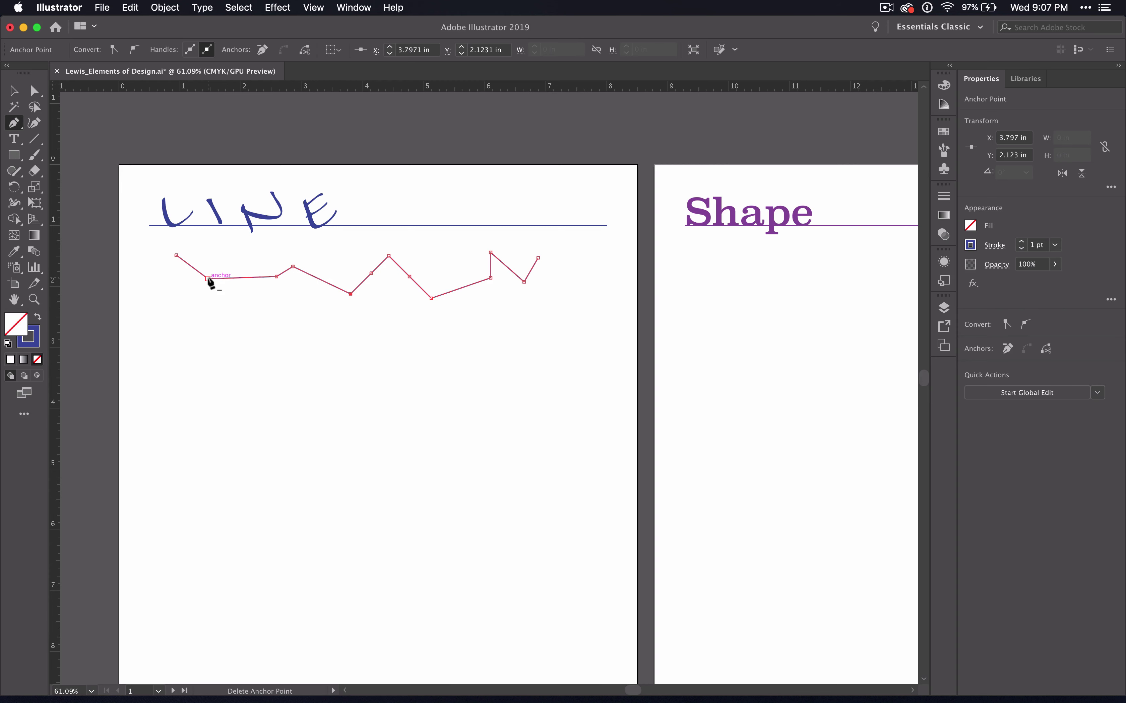
left_click(208, 279)
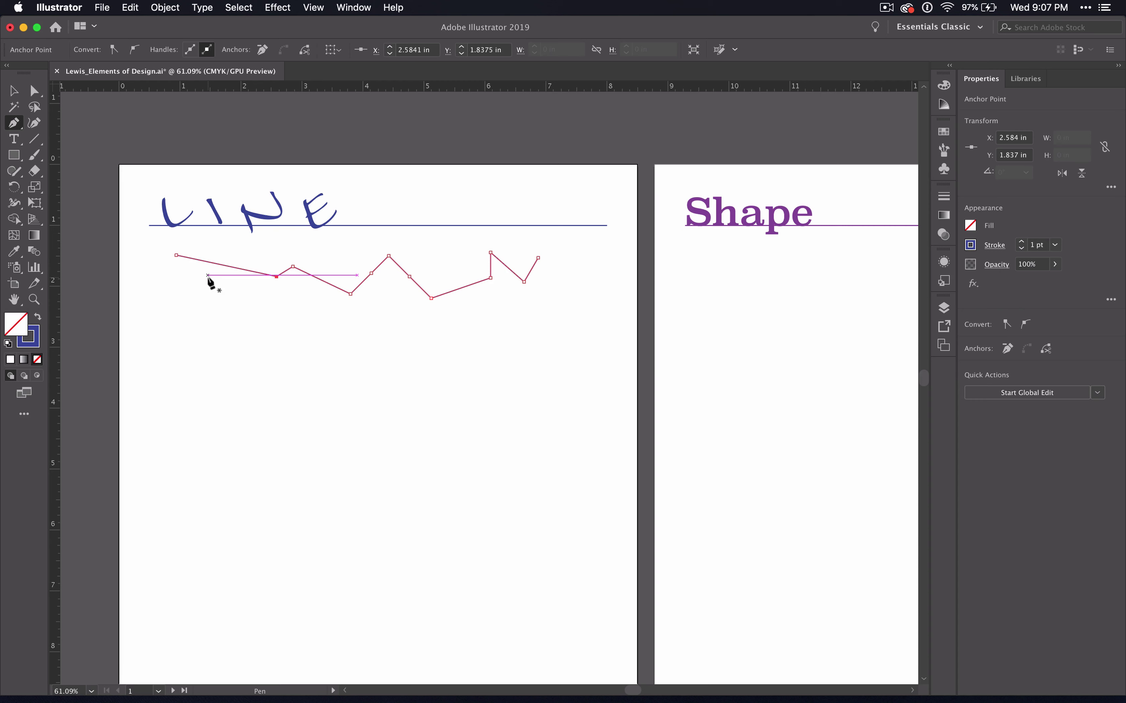
left_click(183, 337)
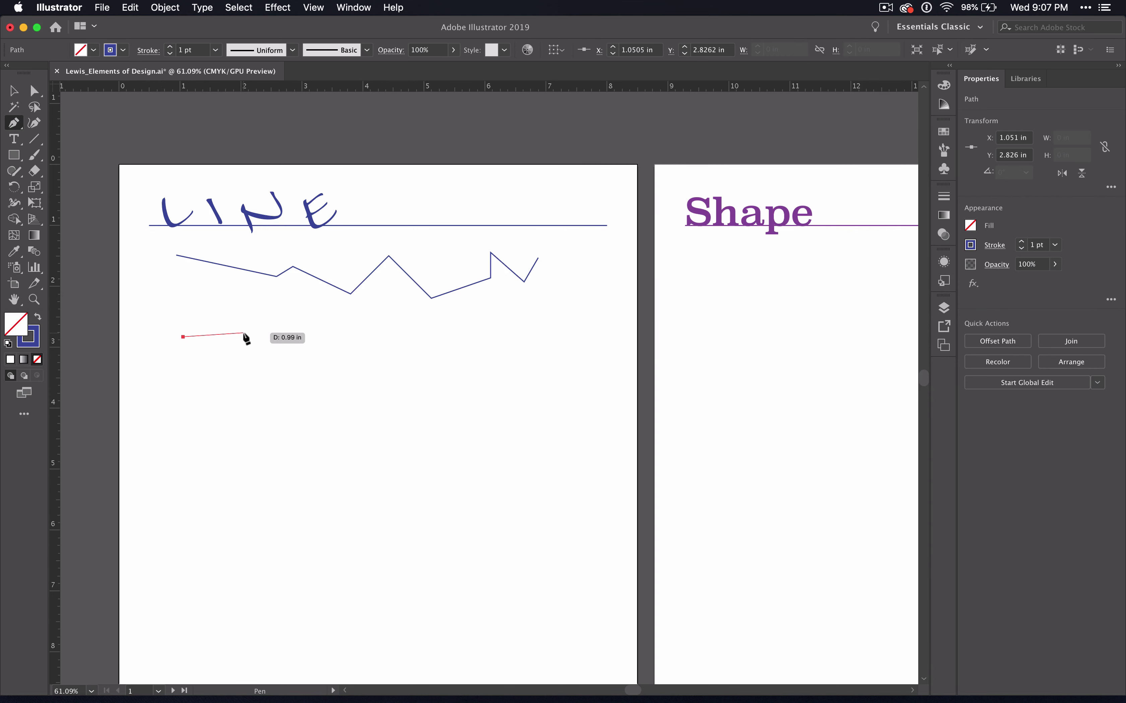
Drag out curve handles to draw a smooth wavy line beneath the zigzag
left_click_drag(244, 333, 319, 445)
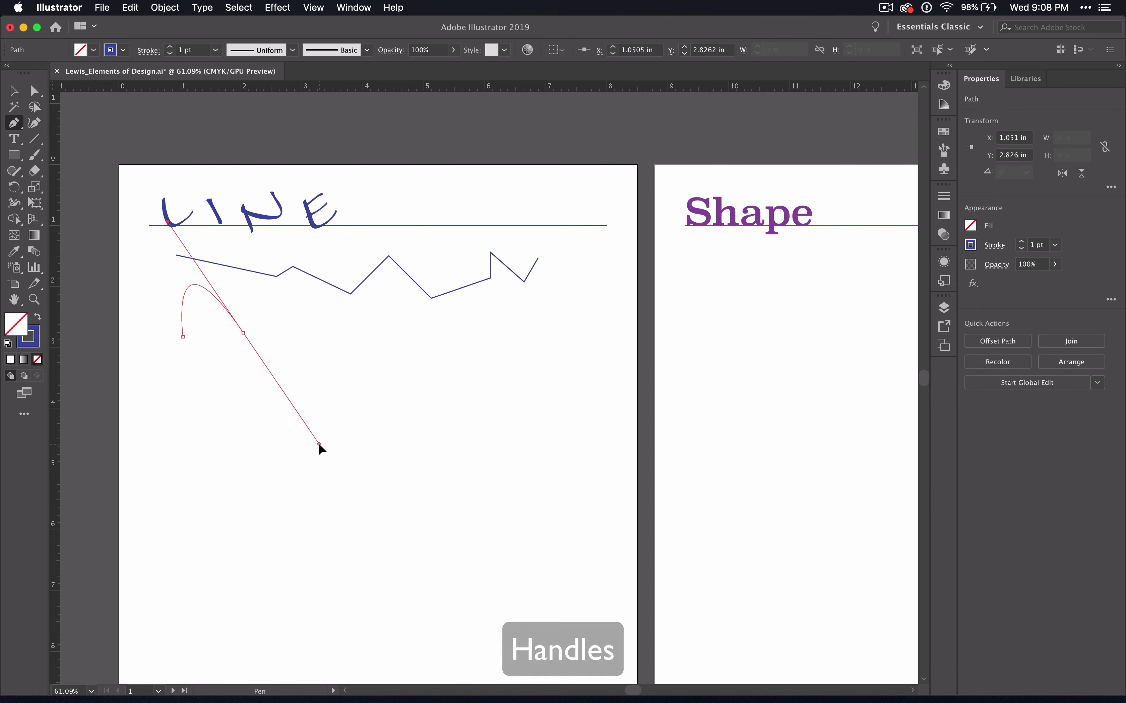
left_click_drag(318, 442, 558, 307)
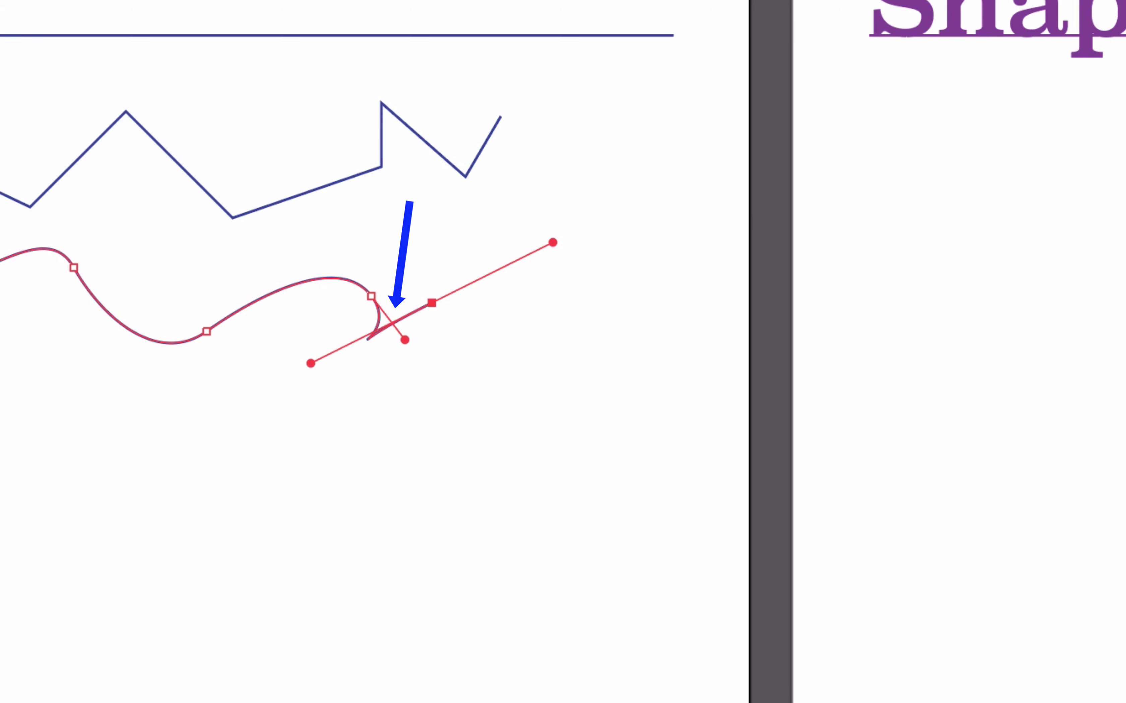
left_click_drag(13, 123, 80, 171)
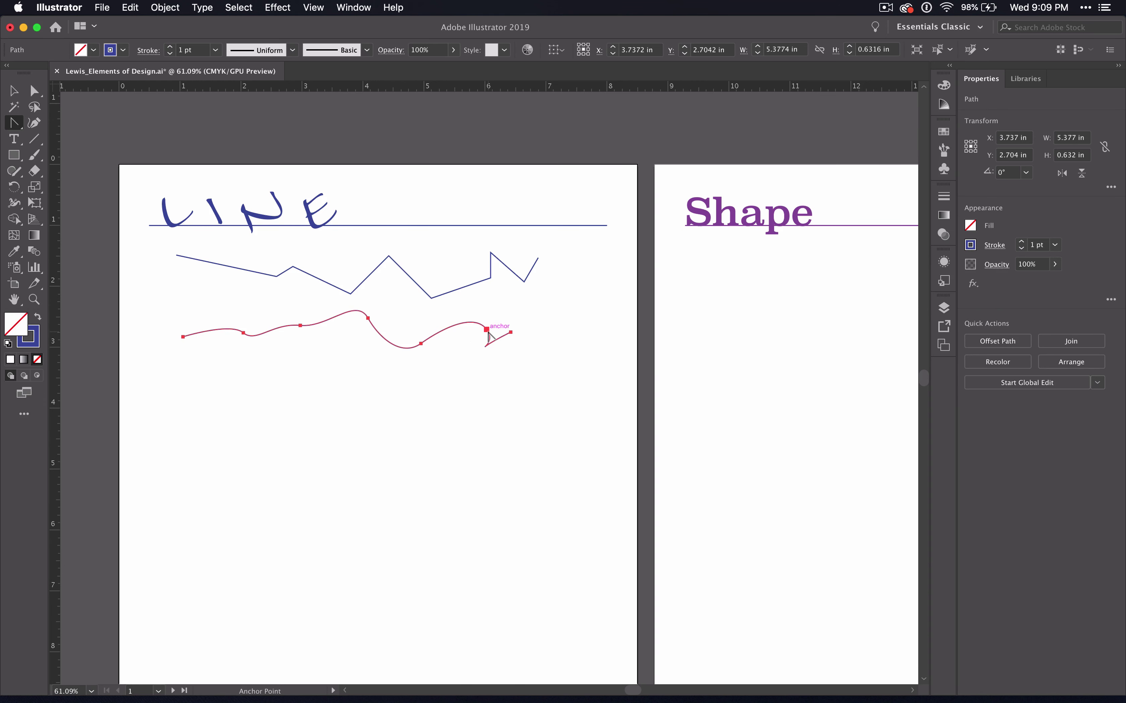
Reshape the wavy line's handles and convert the anchor near its right end into a corner
left_click_drag(487, 330, 517, 329)
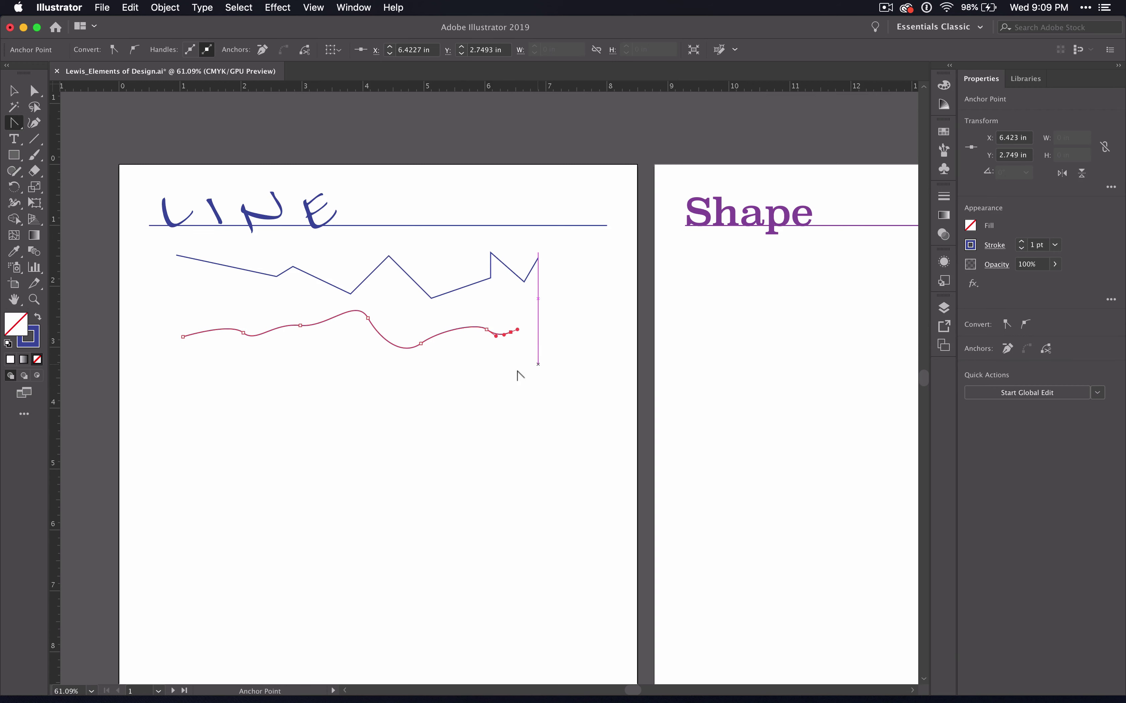
left_click(368, 318)
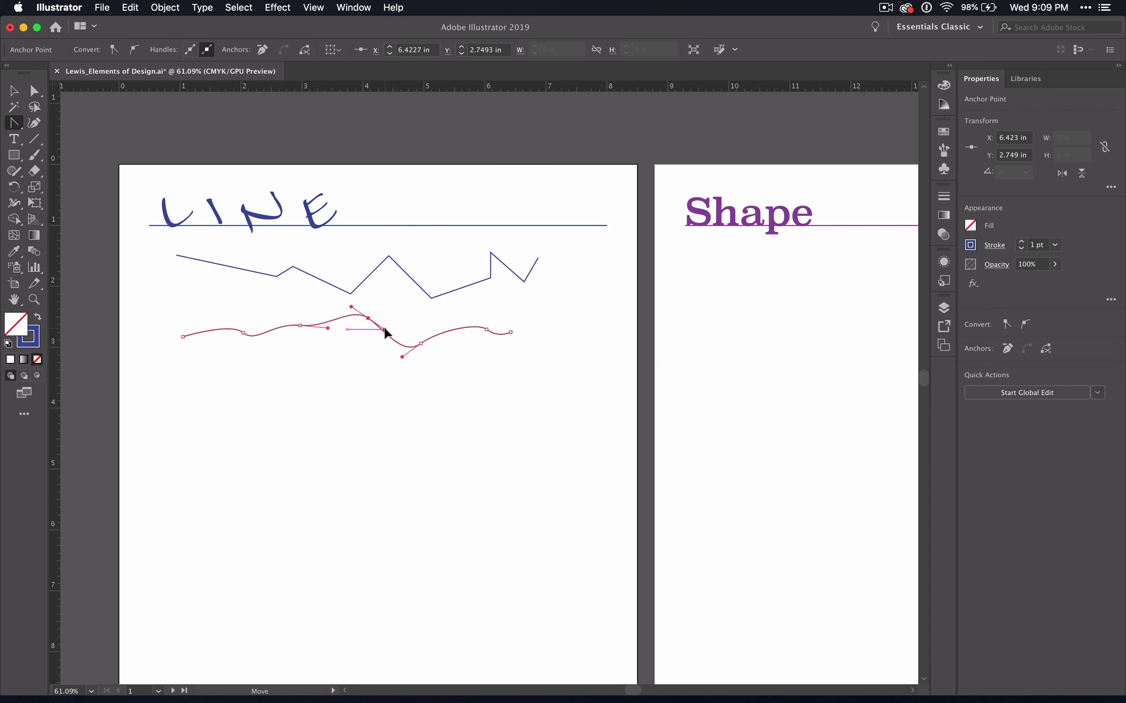
left_click(421, 344)
left_click_drag(434, 338, 436, 335)
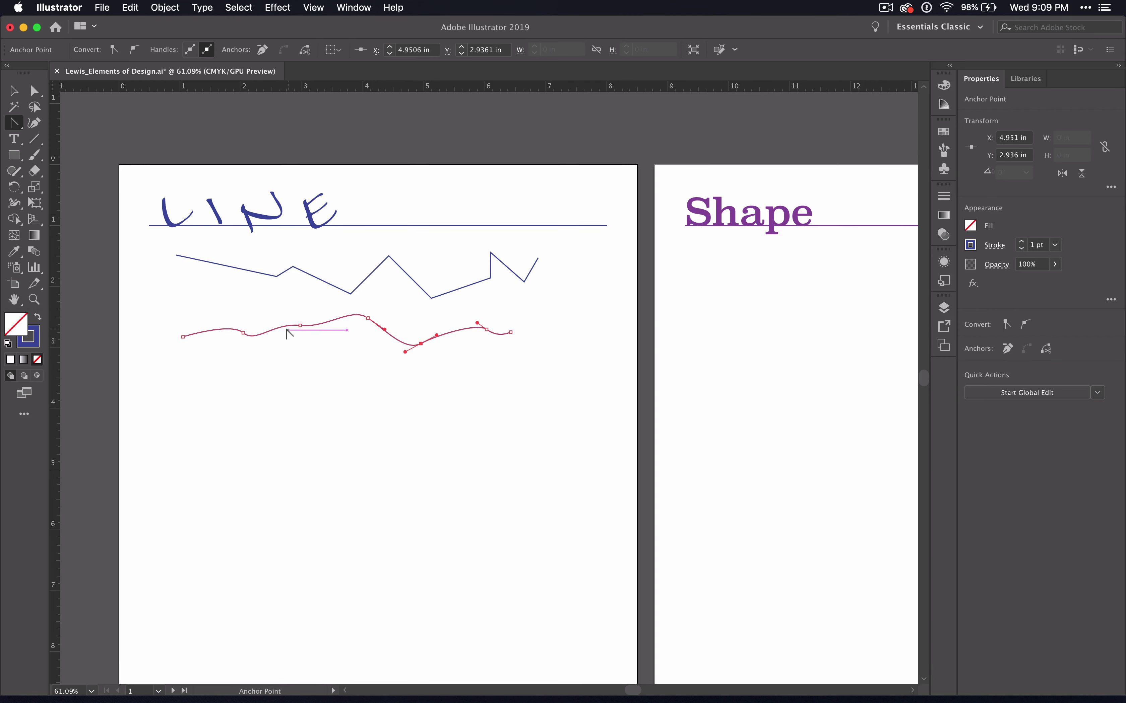
left_click(421, 344)
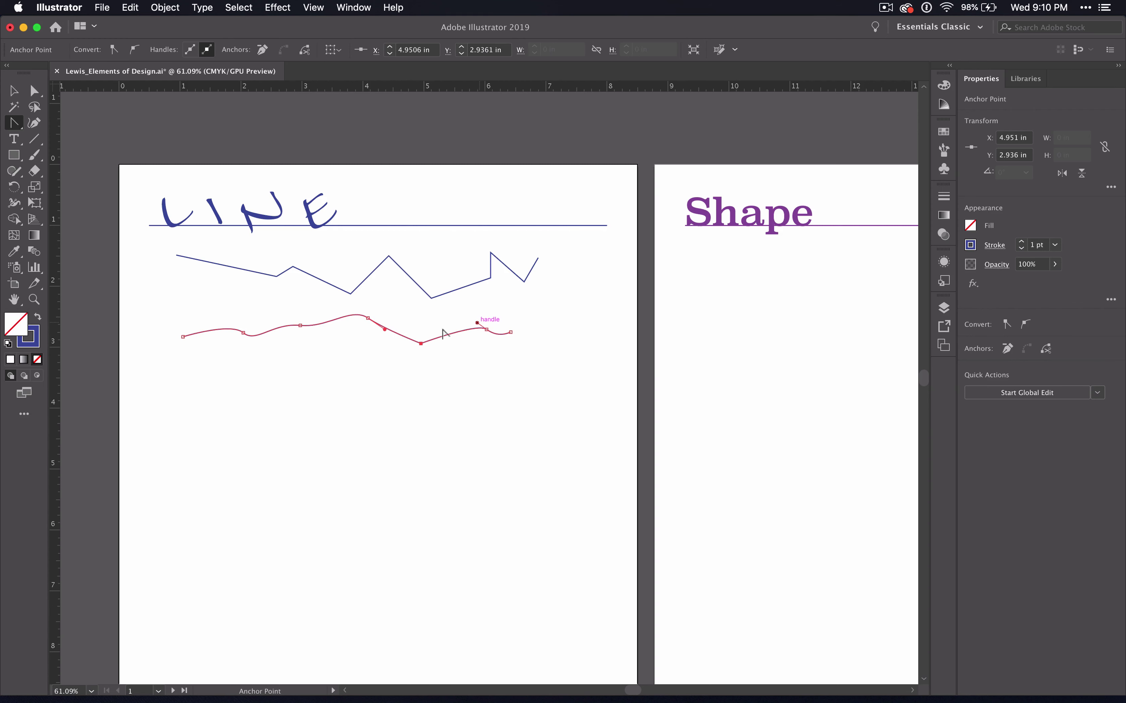
Start a new Pen line below the wavy curve with its first two points
left_click(14, 123)
left_click(54, 123)
left_click(183, 398)
left_click(250, 370)
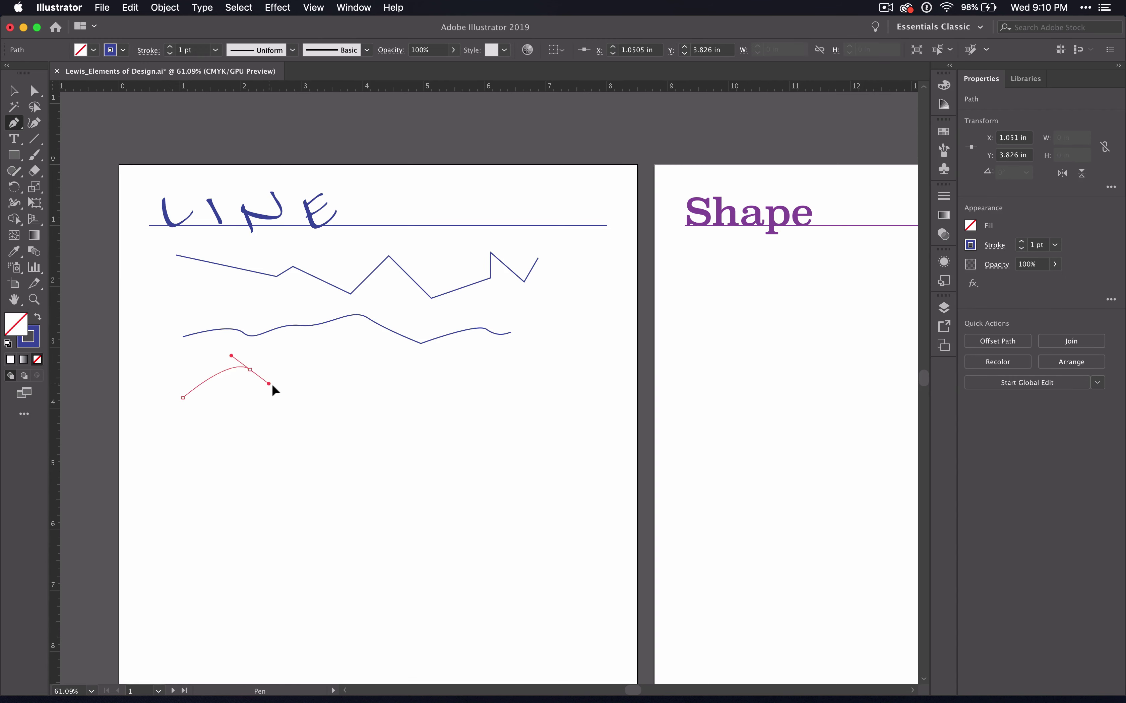
Complete the line of three rounded arches and end the path
left_click_drag(273, 386, 295, 411)
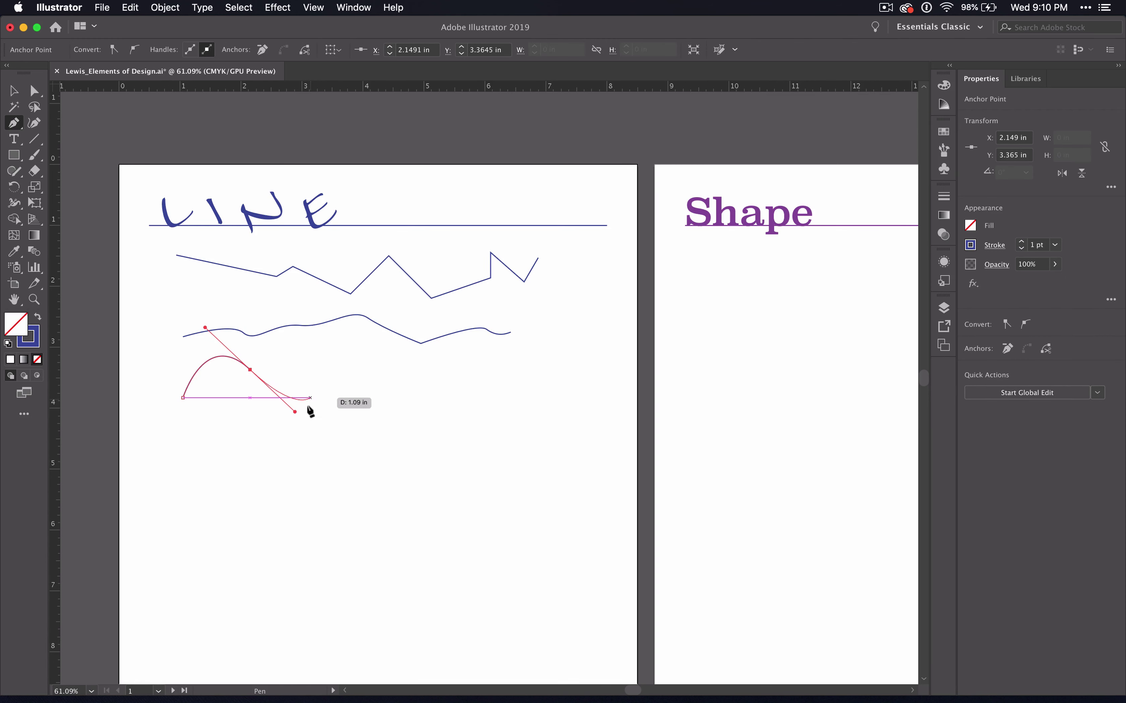
left_click(307, 407)
left_click(357, 368)
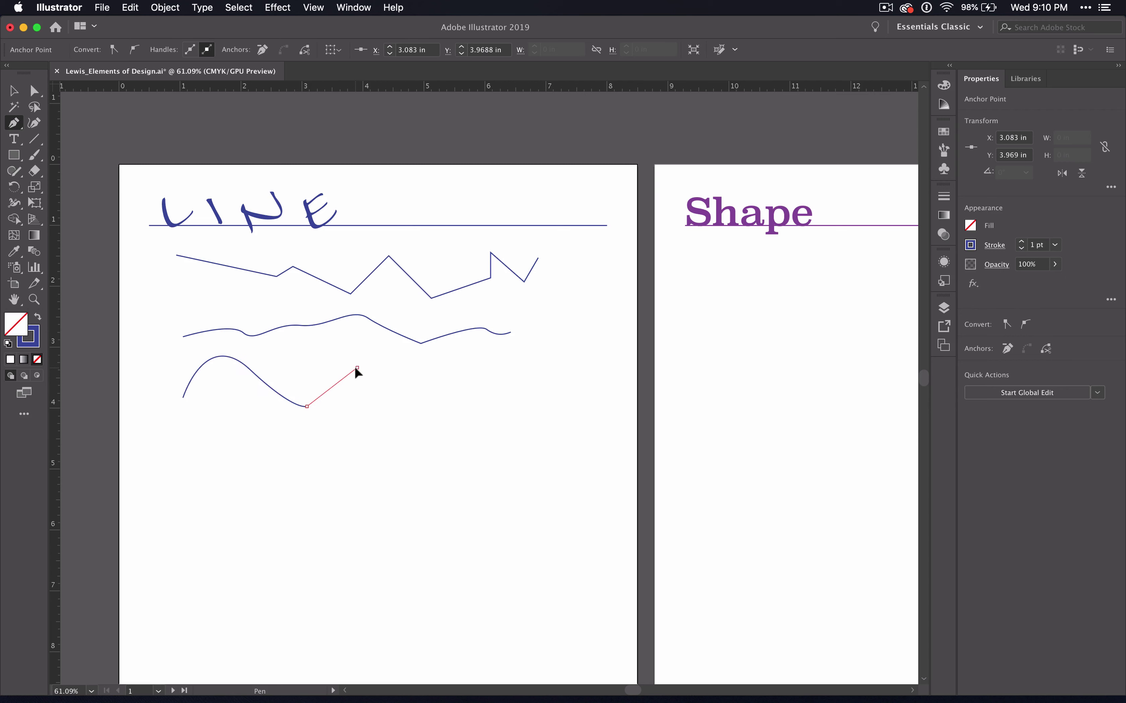
left_click_drag(392, 373, 498, 373)
left_click(415, 407)
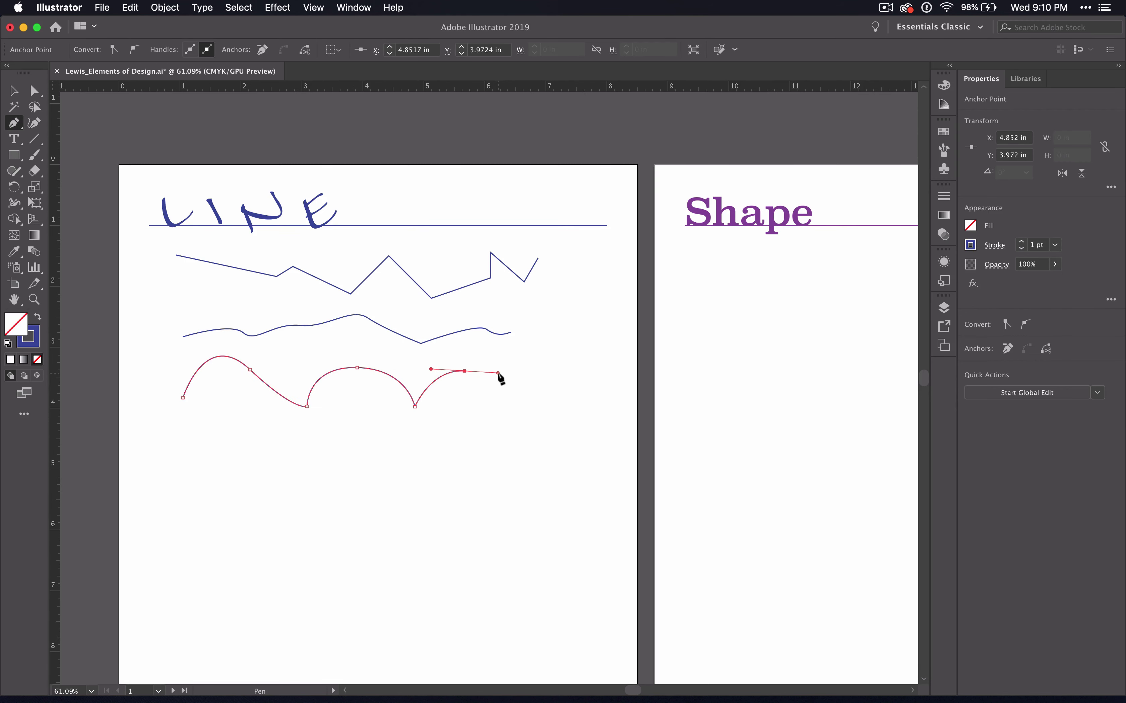
left_click(522, 412)
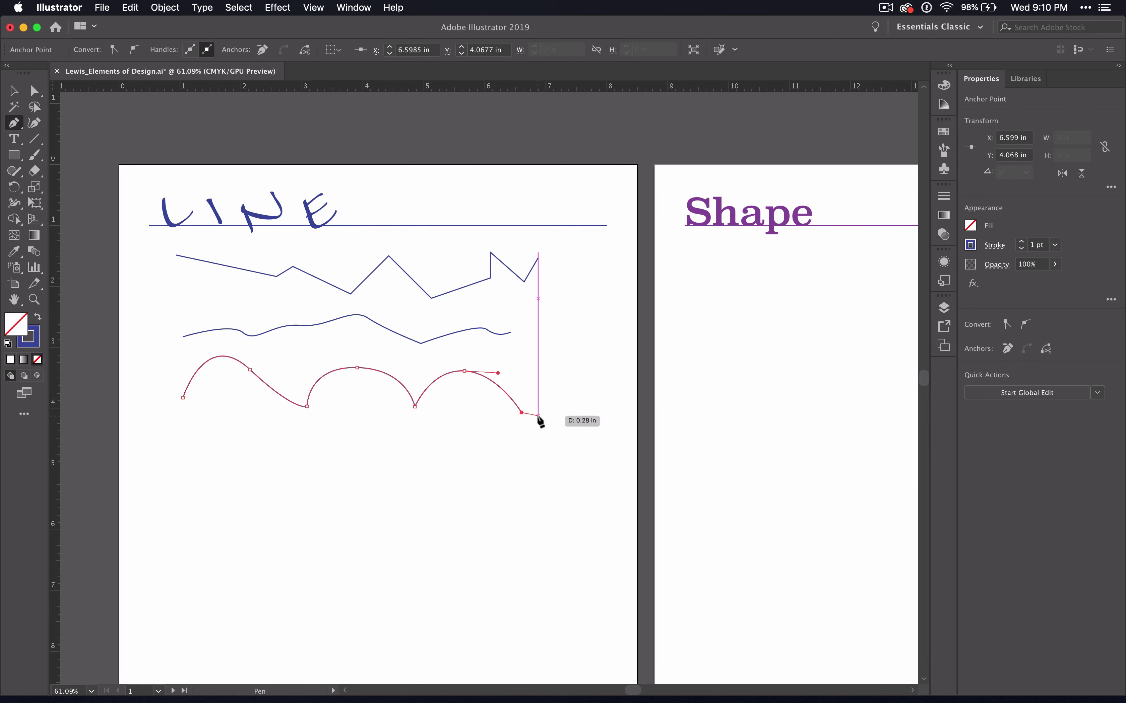
key("Escape")
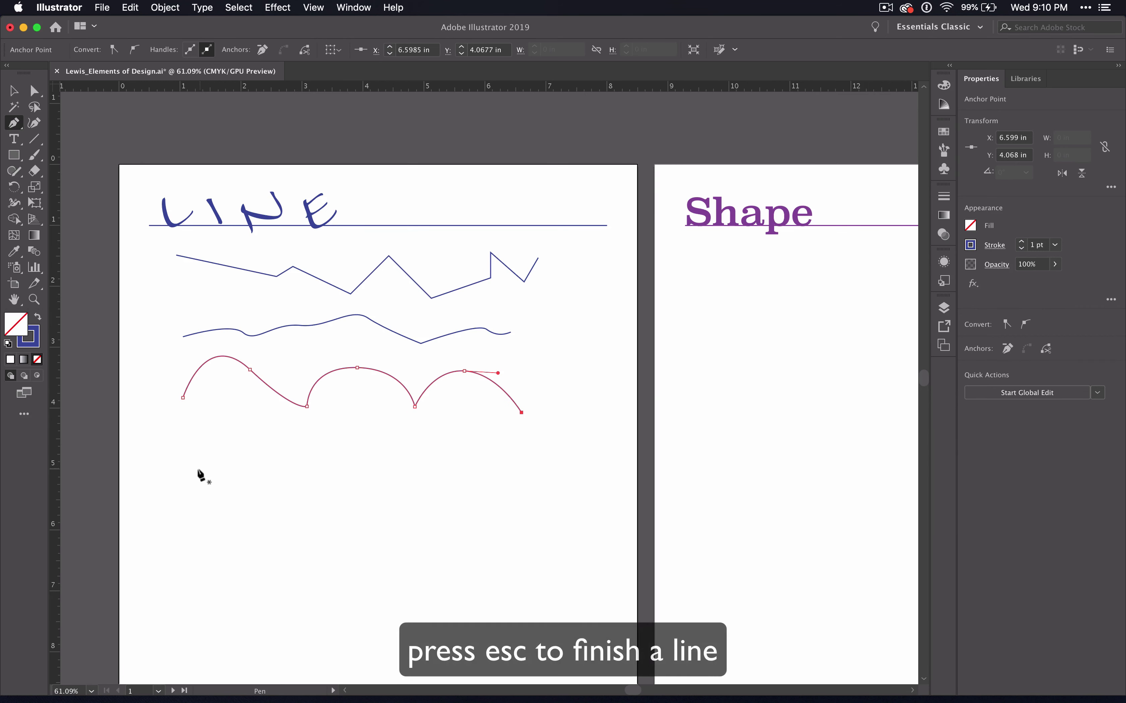
Begin a fourth line below the arches with a sharp peak and low point
left_click(182, 482)
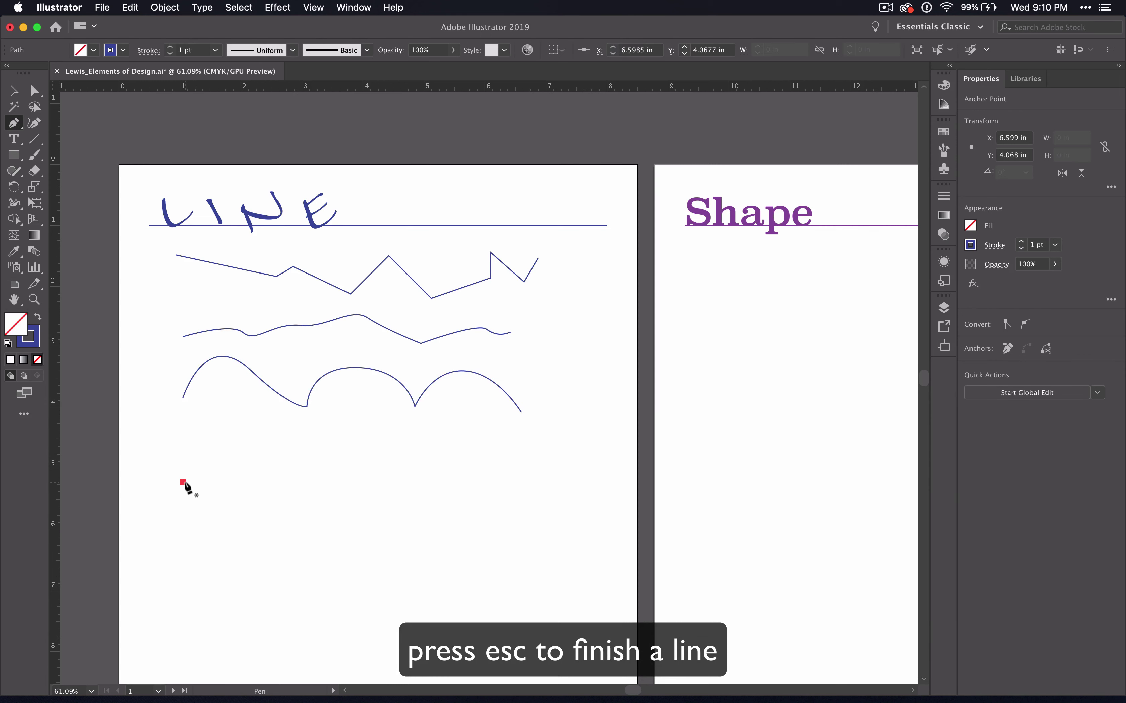
left_click(235, 433)
left_click(276, 474)
Finish the fourth line with alternating rounded humps and sharp peaks, ending on a final peak
left_click_drag(306, 449, 334, 453)
left_click(375, 478)
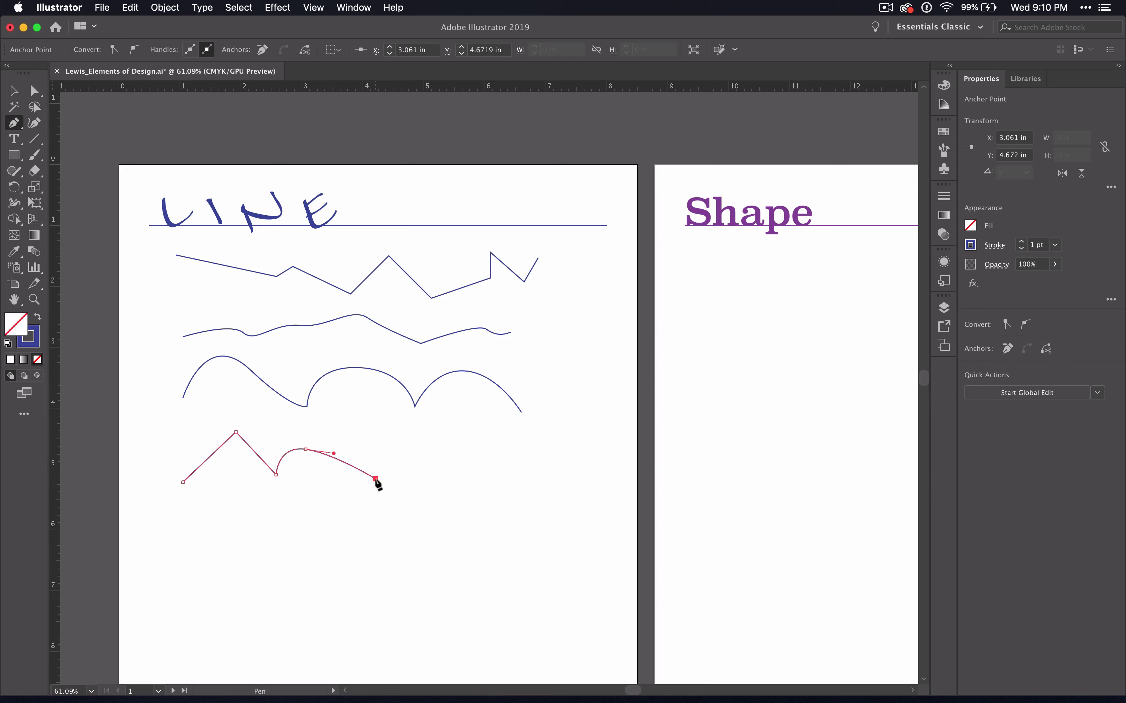
left_click(414, 441)
left_click(444, 475)
left_click_drag(492, 449, 520, 448)
left_click(542, 474)
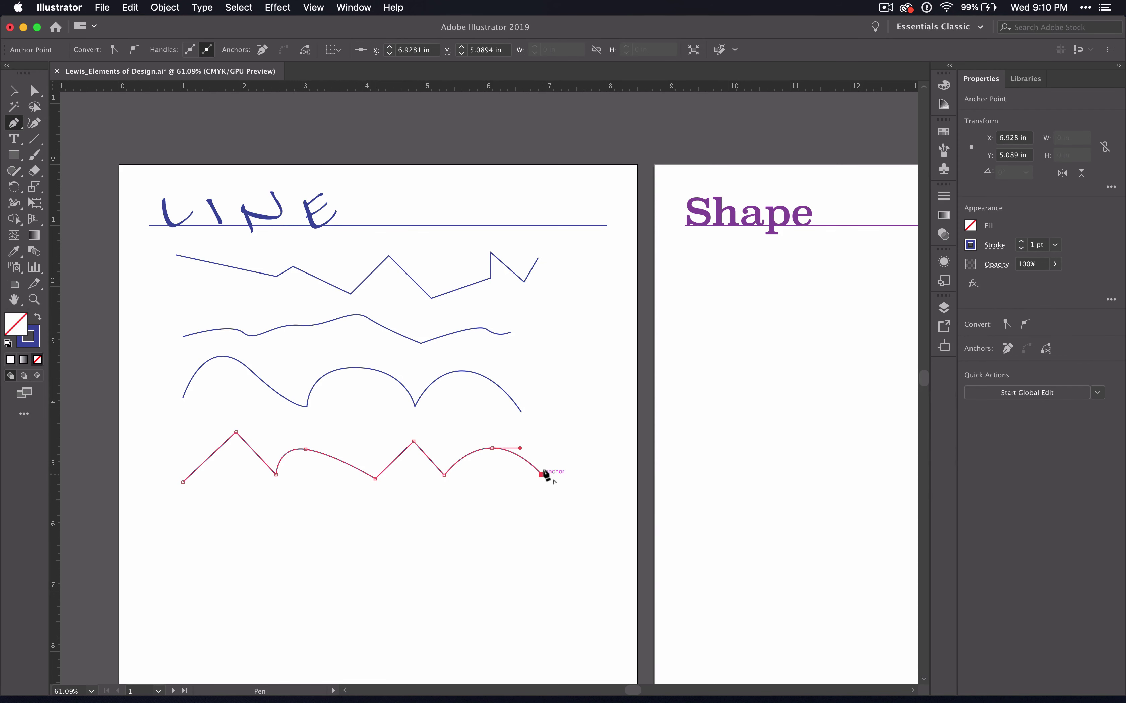
left_click(559, 444)
left_click(587, 471)
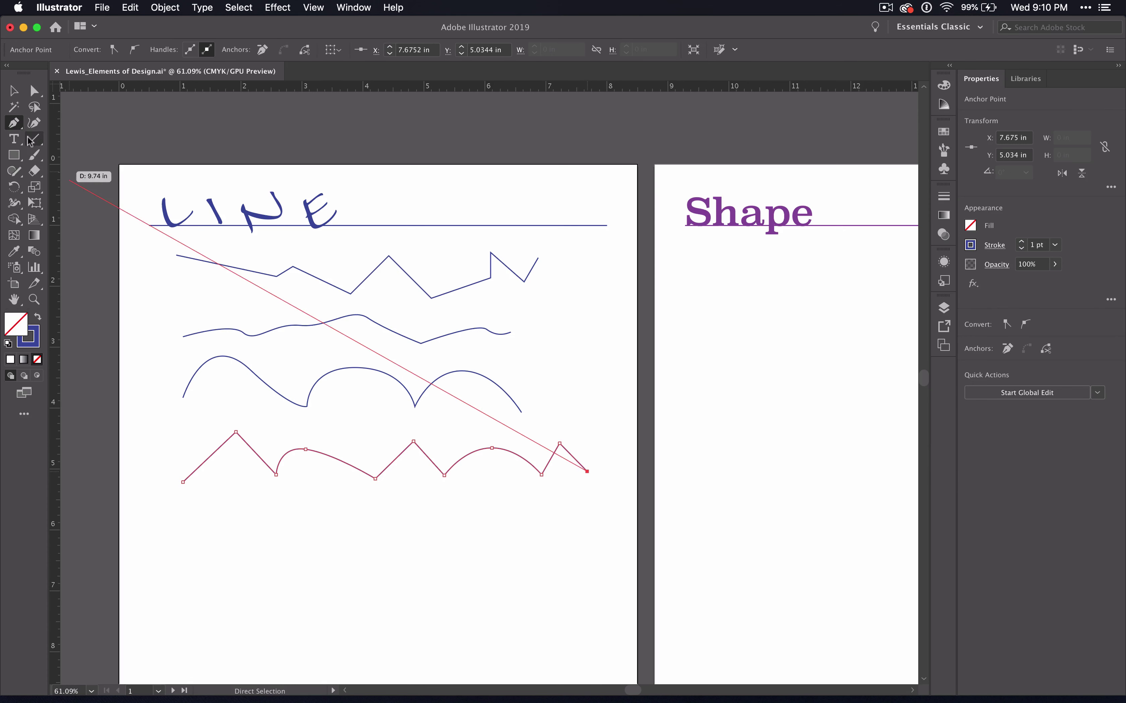
Round the arches line's first hump by pulling new smooth handles from its anchors
left_click(14, 123)
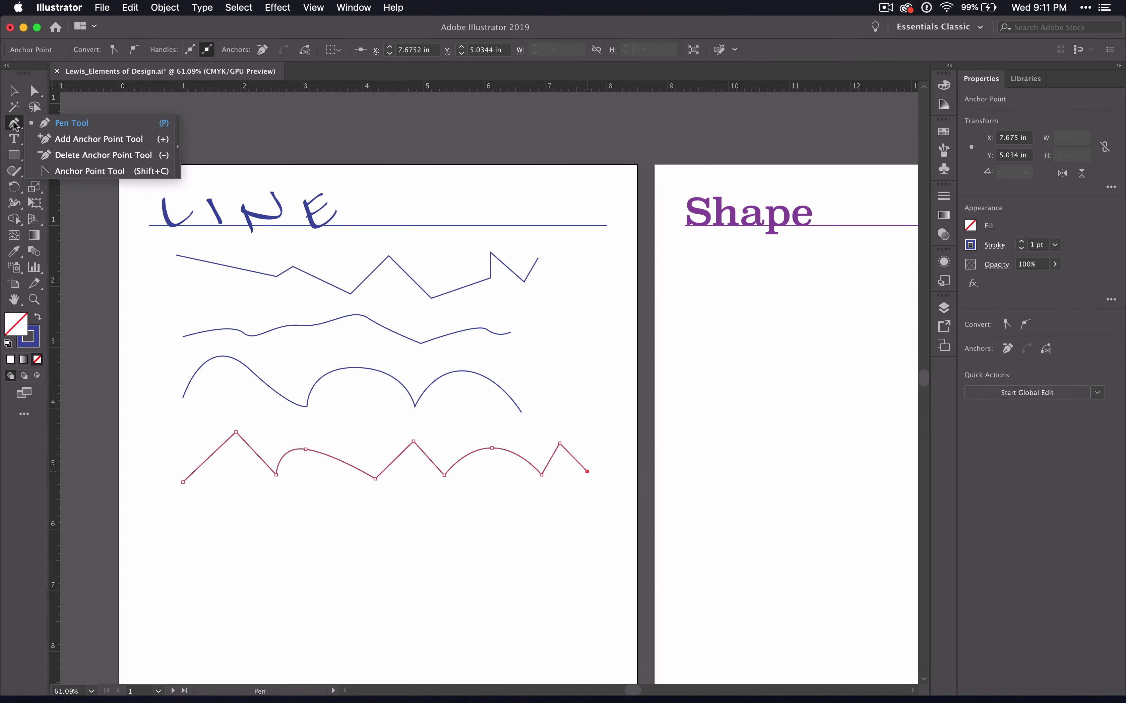
left_click(89, 171)
left_click(308, 407)
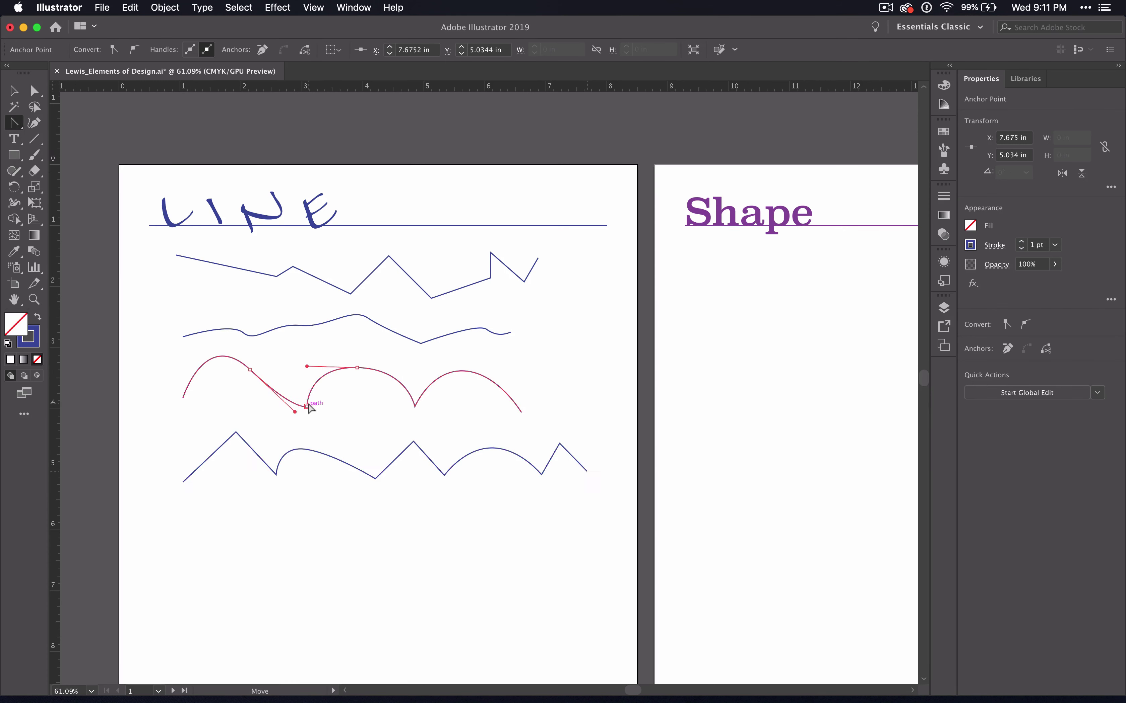
mouse_move(308, 407)
left_mouse_down()
mouse_move(294, 396)
mouse_move(315, 404)
left_mouse_up()
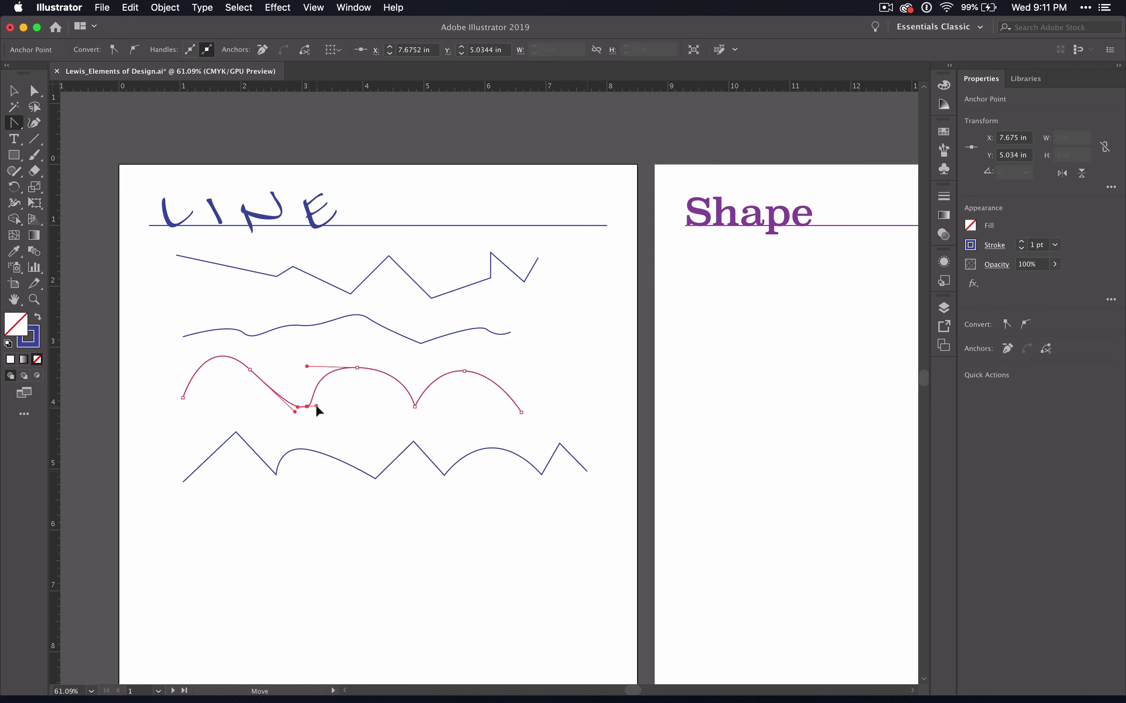
left_click_drag(250, 369, 284, 379)
scroll(260, 395, "down", 5)
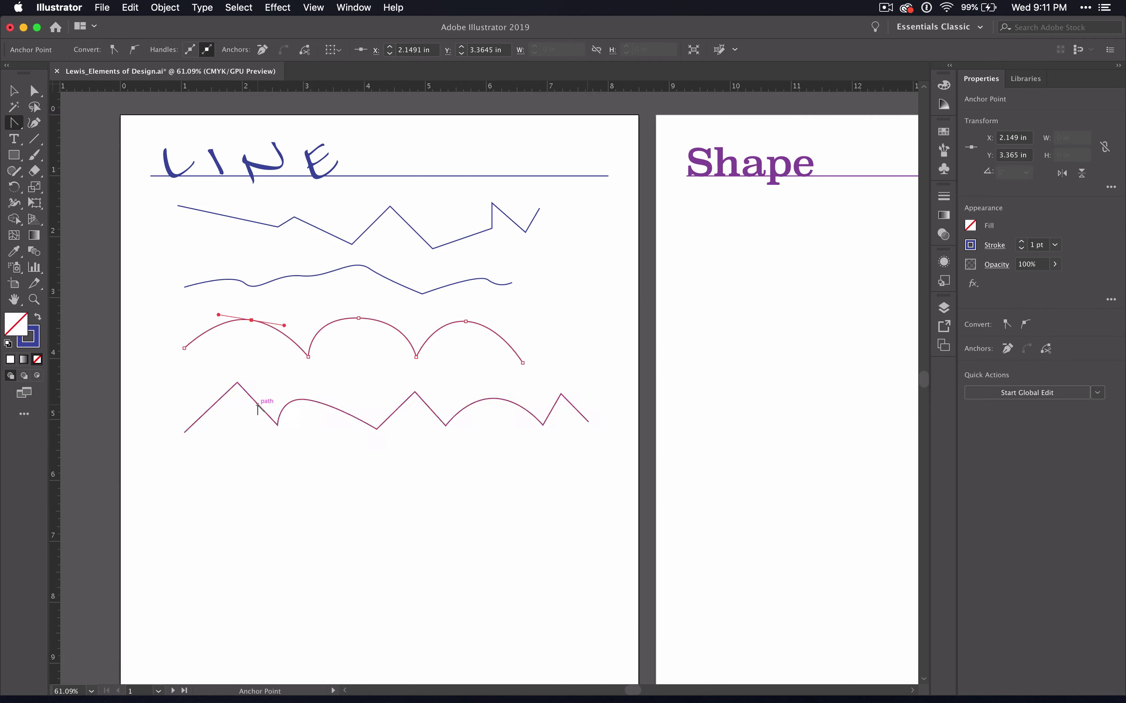
left_click_drag(14, 122, 43, 127)
Draw a stepped line of right-angled corners below the existing lines
left_click(186, 445)
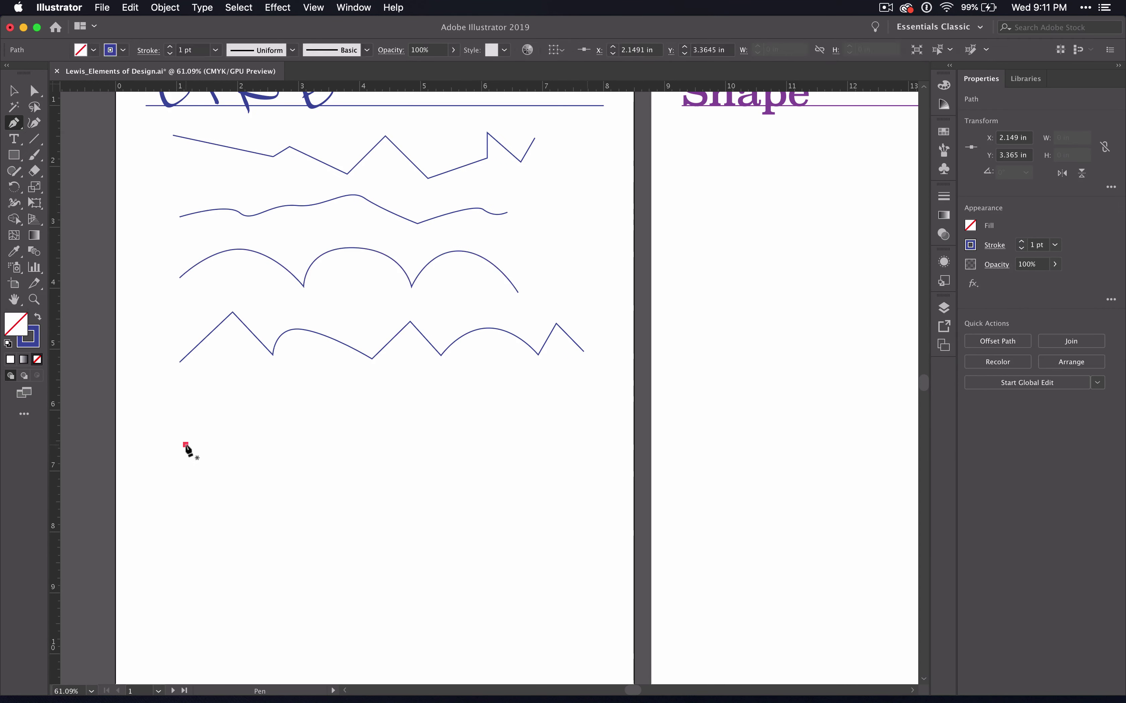
left_click(257, 444)
left_click(254, 420)
left_click(369, 415)
left_click(348, 441)
left_click(438, 441)
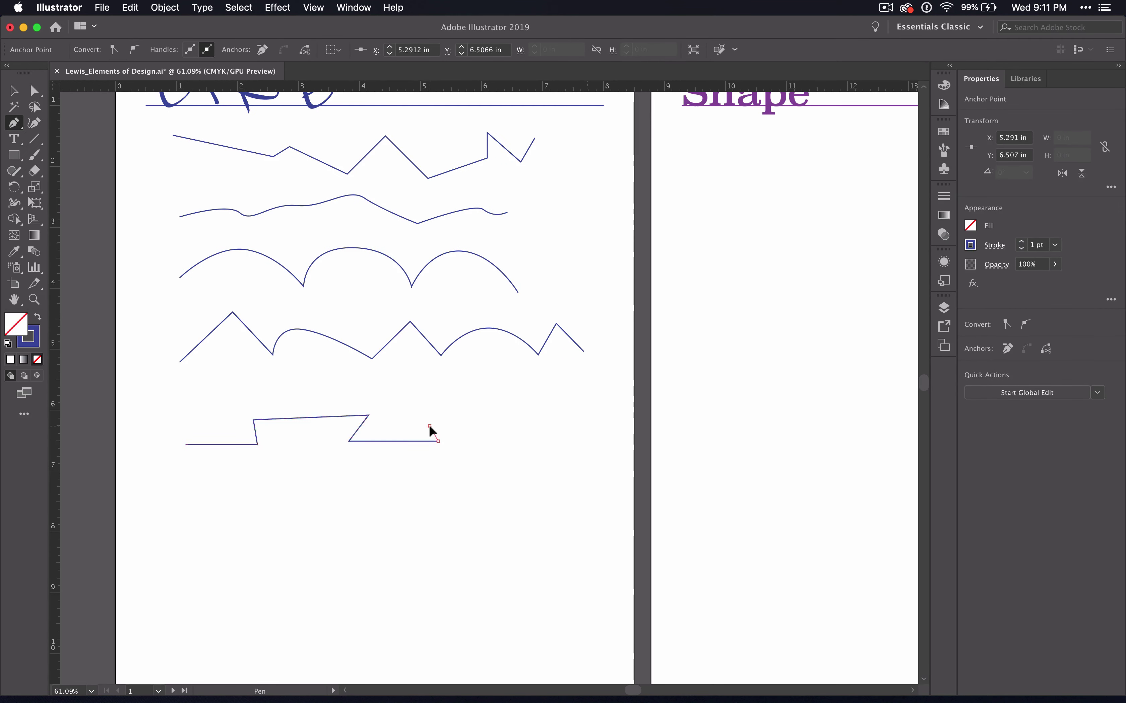
left_click(430, 426)
left_click(513, 424)
left_click(506, 437)
left_click(544, 437)
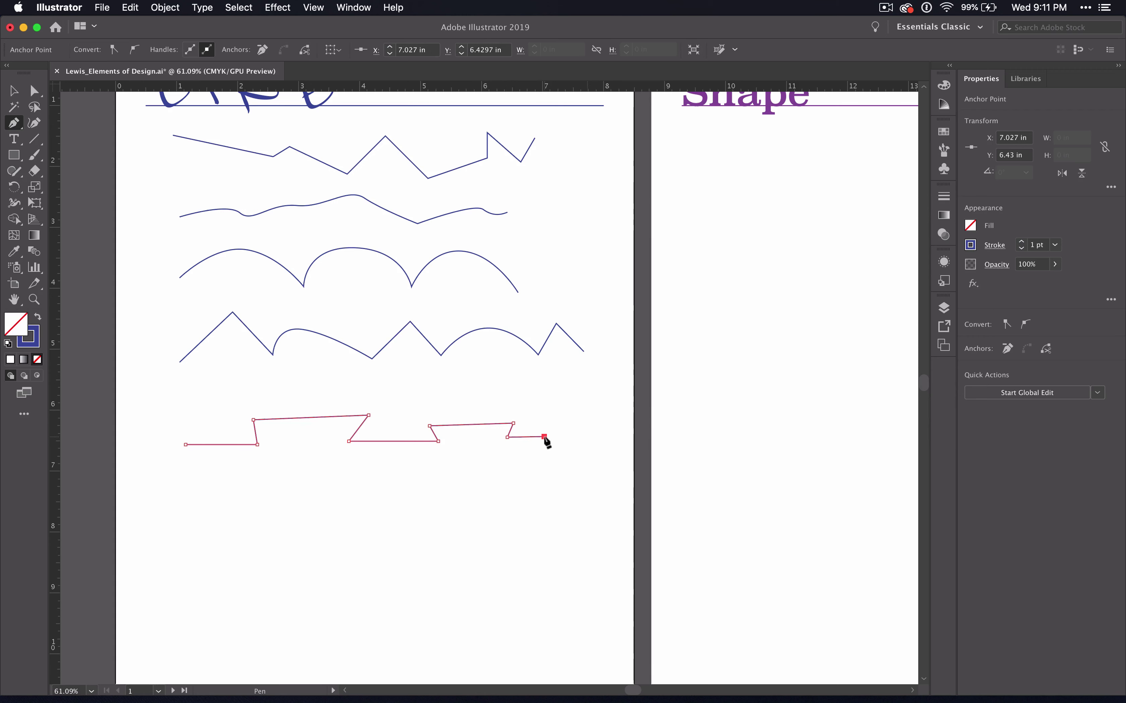
key("Escape")
Draw a line of tall, sharp spikes beneath the stepped line
left_click(185, 499)
left_click(196, 550)
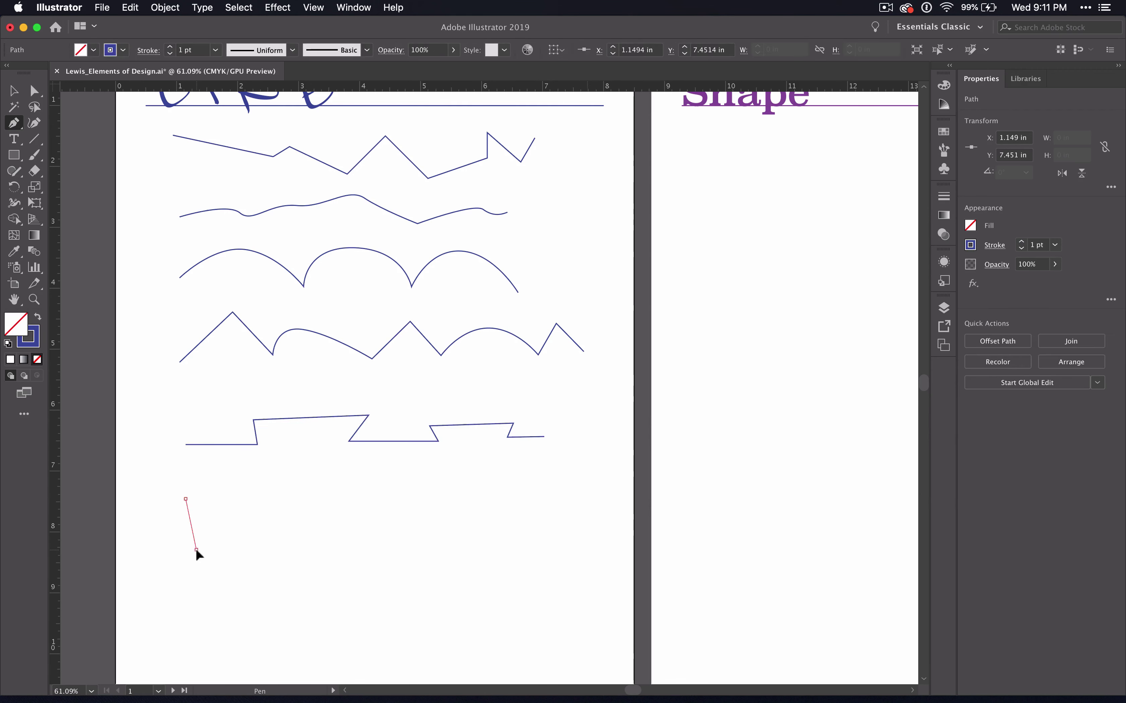
left_click(206, 472)
left_click(218, 504)
left_click(228, 505)
left_click(240, 478)
left_click(250, 542)
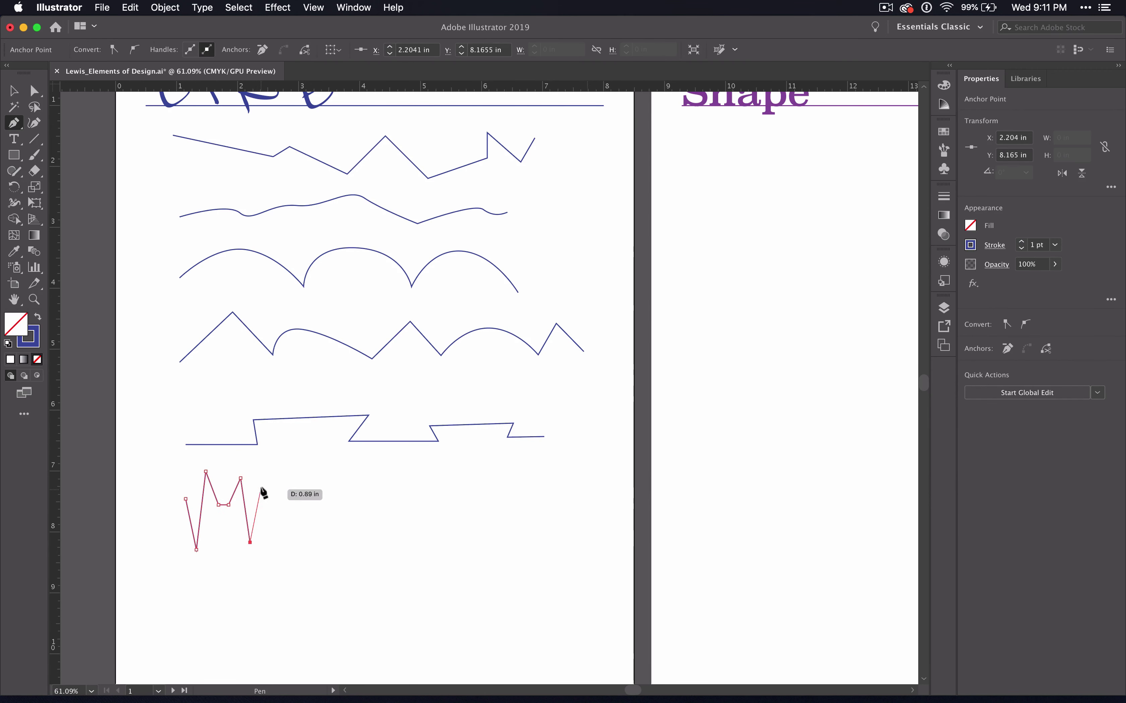
left_click(259, 503)
left_click(270, 504)
left_click(280, 478)
left_click(283, 546)
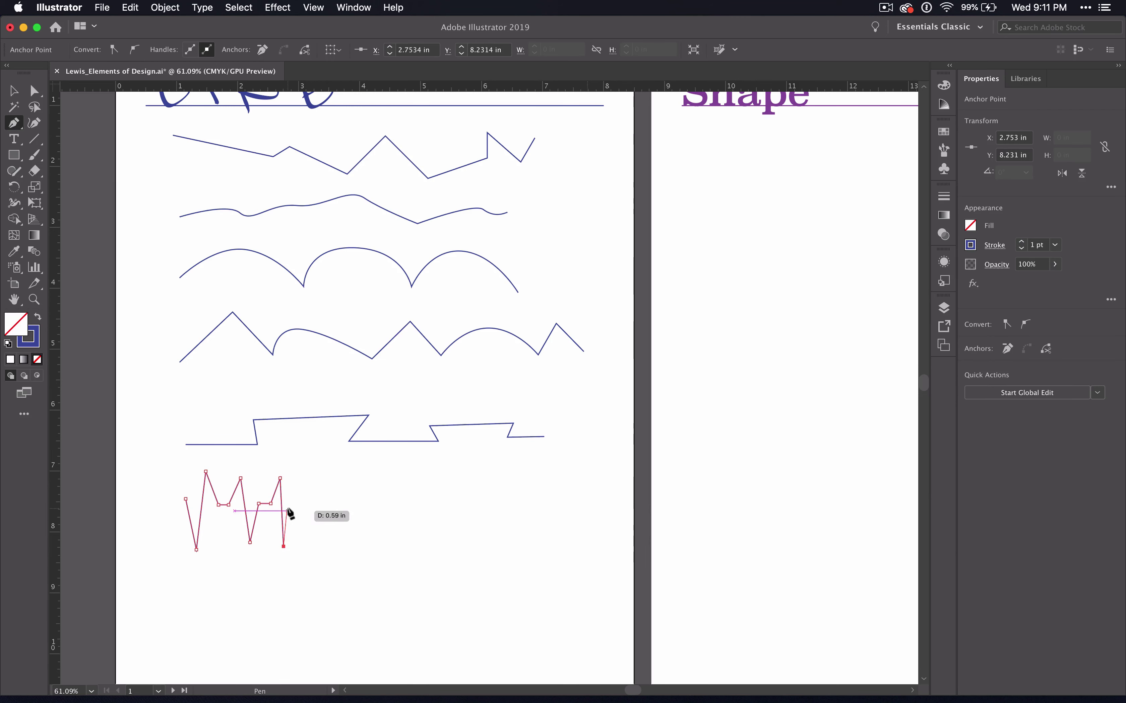
left_click(293, 500)
left_click(304, 501)
left_click(314, 478)
left_click(326, 540)
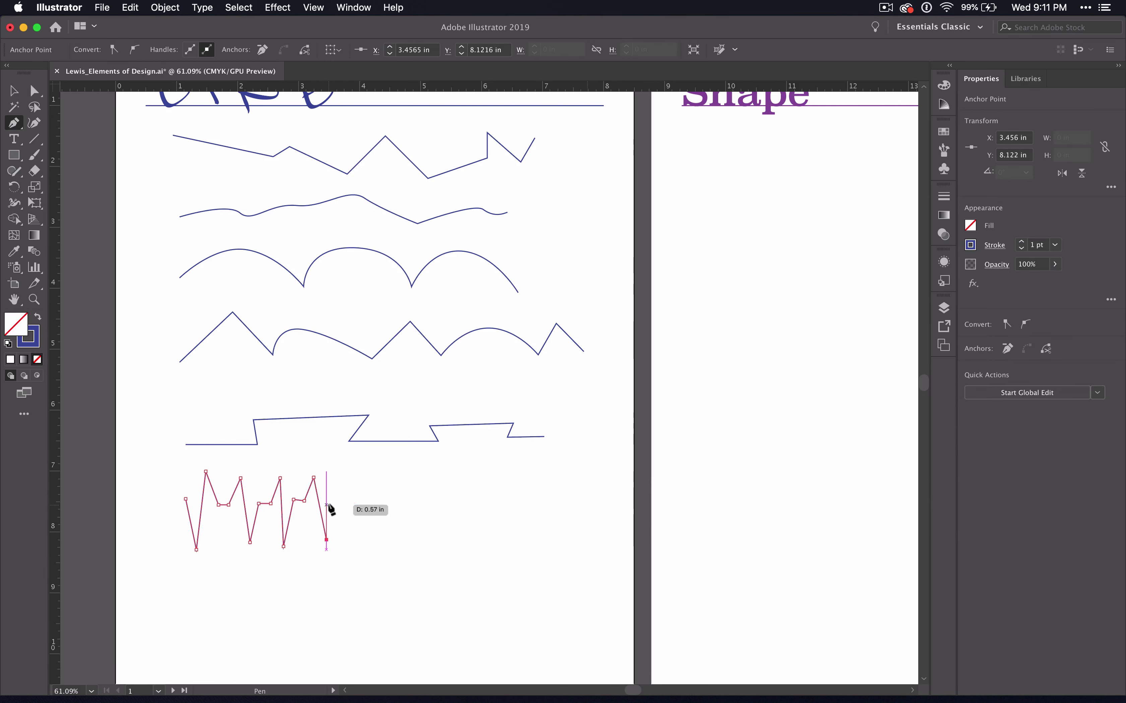
left_click(326, 503)
left_click(340, 503)
key("Escape")
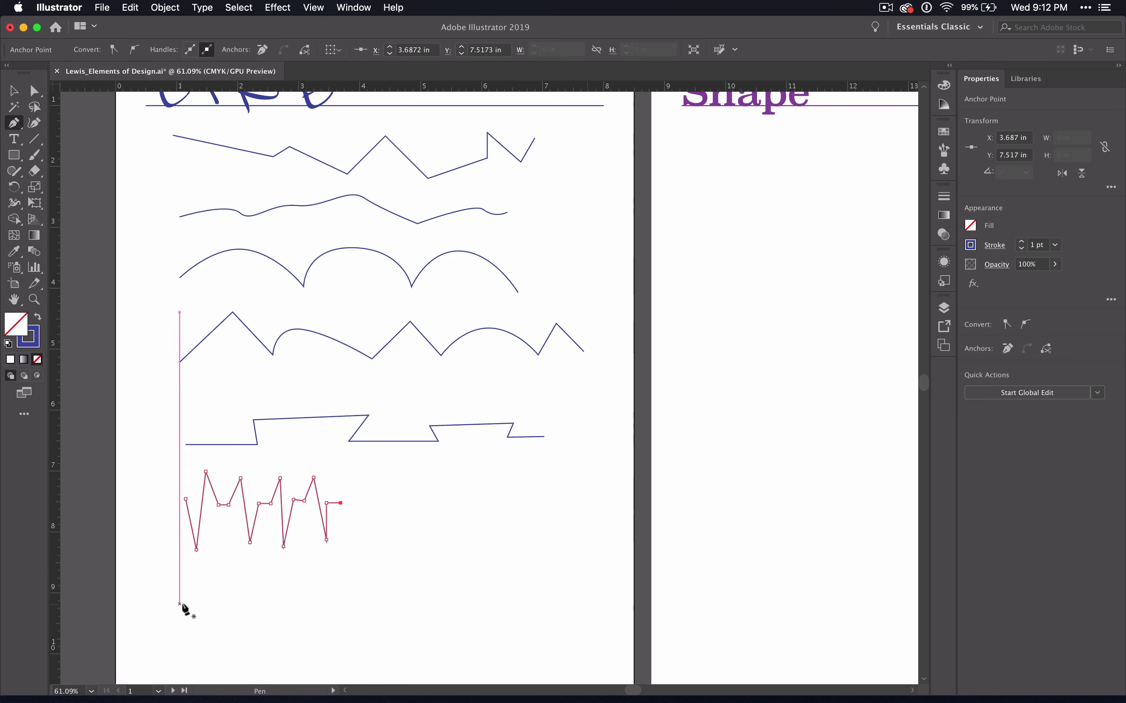
Draw a gentle curved wave beneath the spiky line
left_click(180, 584)
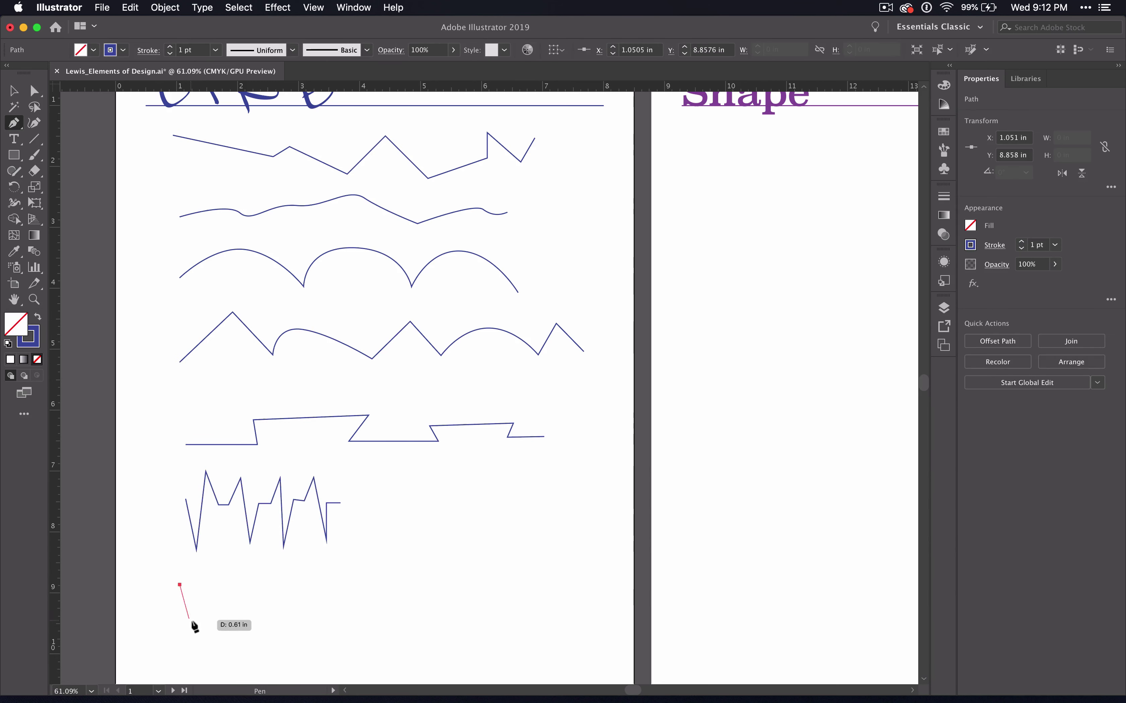
left_click(263, 589)
left_click_drag(263, 588, 304, 616)
left_click(344, 589)
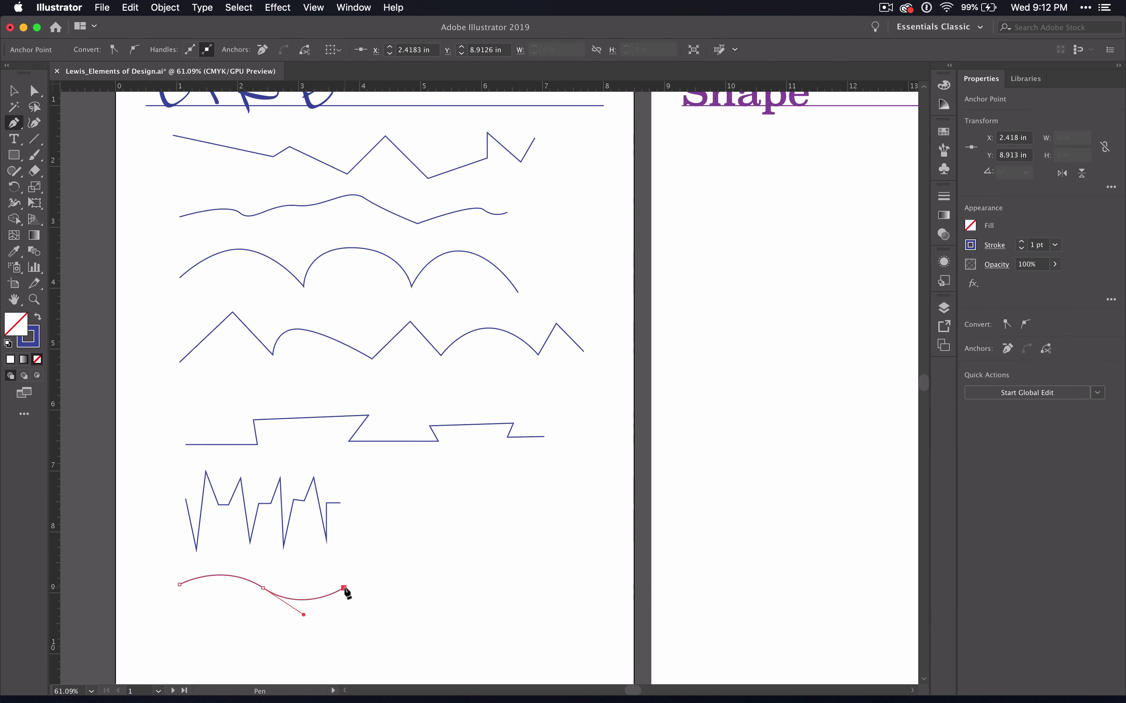
left_click_drag(414, 587, 563, 615)
key("Escape")
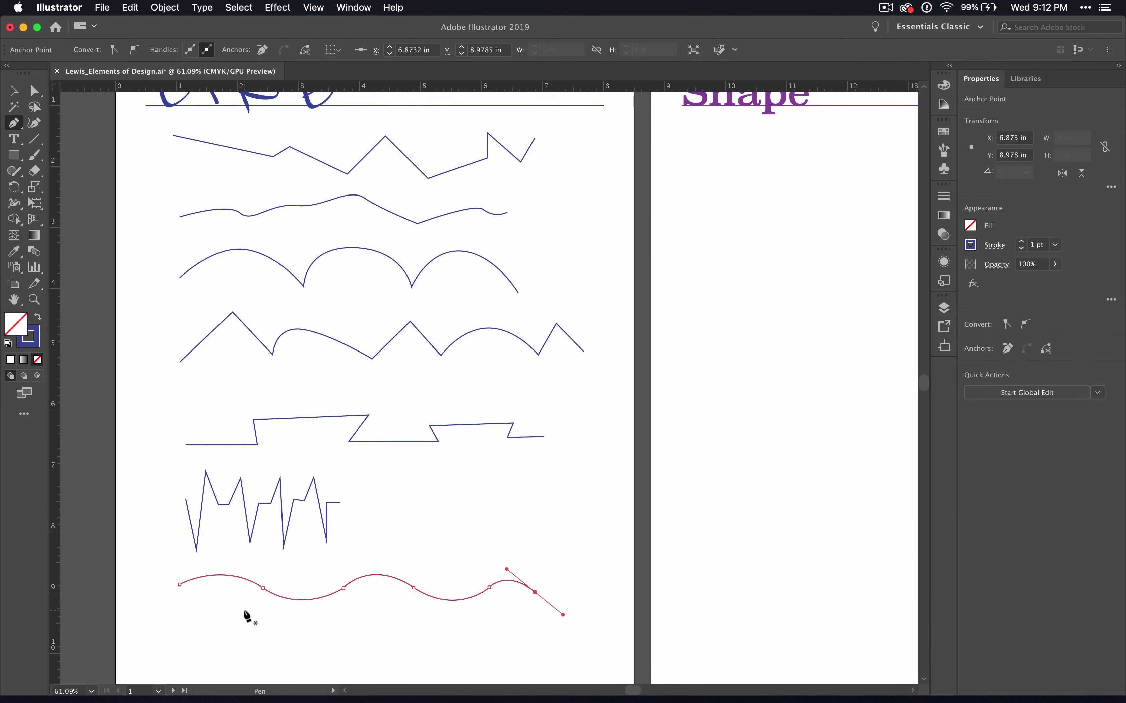
Draw a double-hammock line of two sagging curves with spiky peaks at each end
scroll(246, 616, "down", 3)
scroll(247, 617, "left", 1)
left_click(214, 557)
left_click_drag(214, 591, 228, 544)
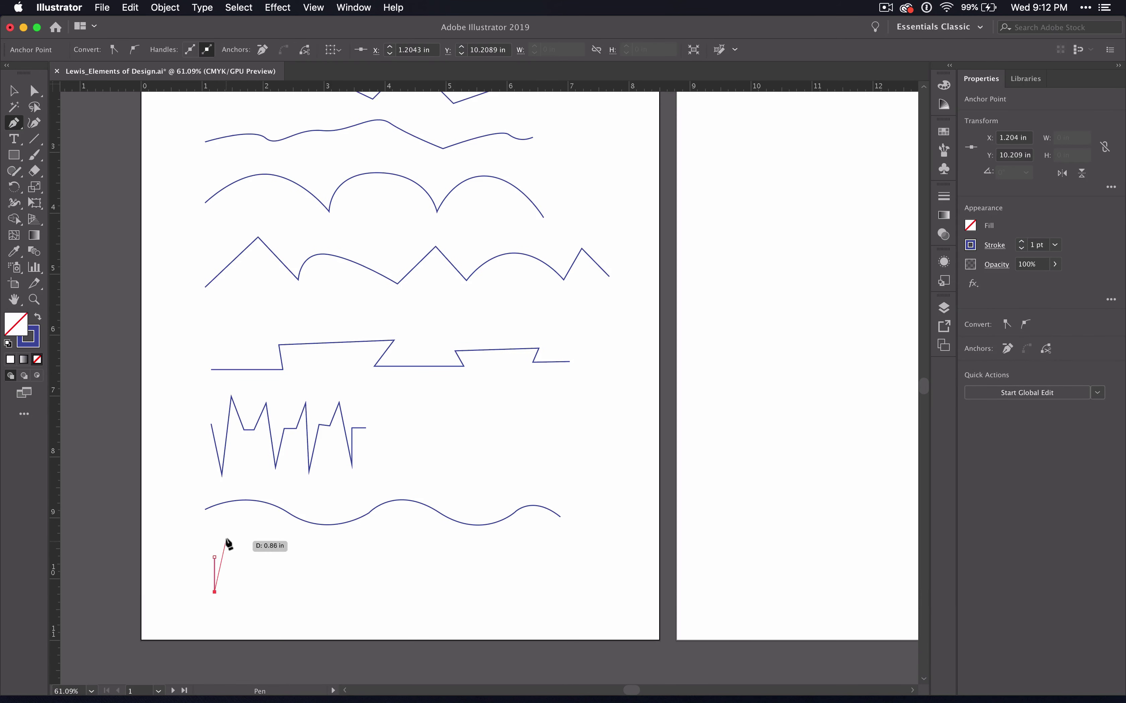
left_click(225, 537)
left_click_drag(296, 572, 356, 574)
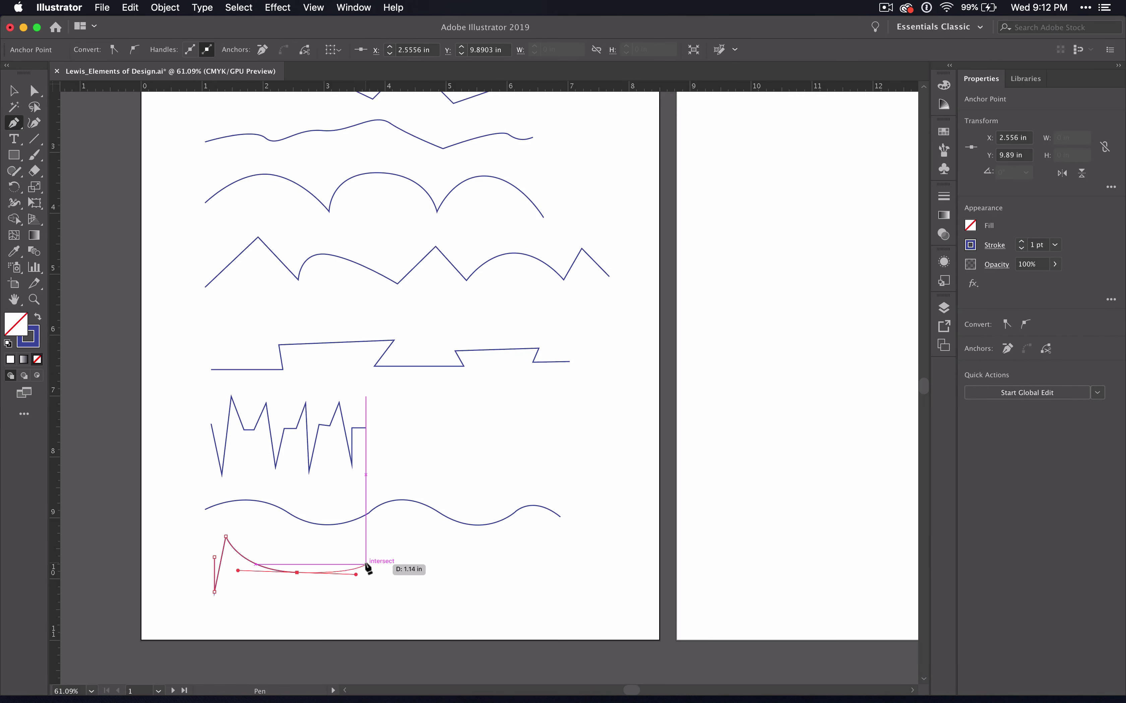
left_click(367, 566)
left_click(375, 599)
left_click(379, 525)
left_click_drag(481, 574, 549, 569)
left_click(551, 535)
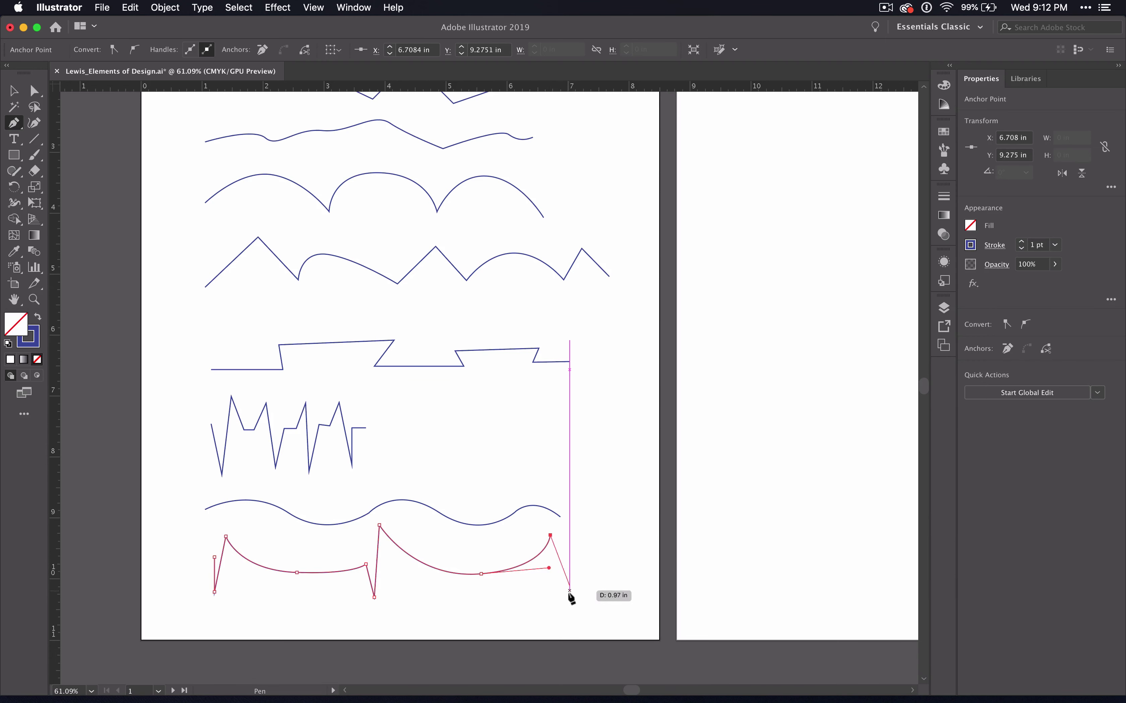
left_click(550, 597)
left_click(560, 566)
key("Escape")
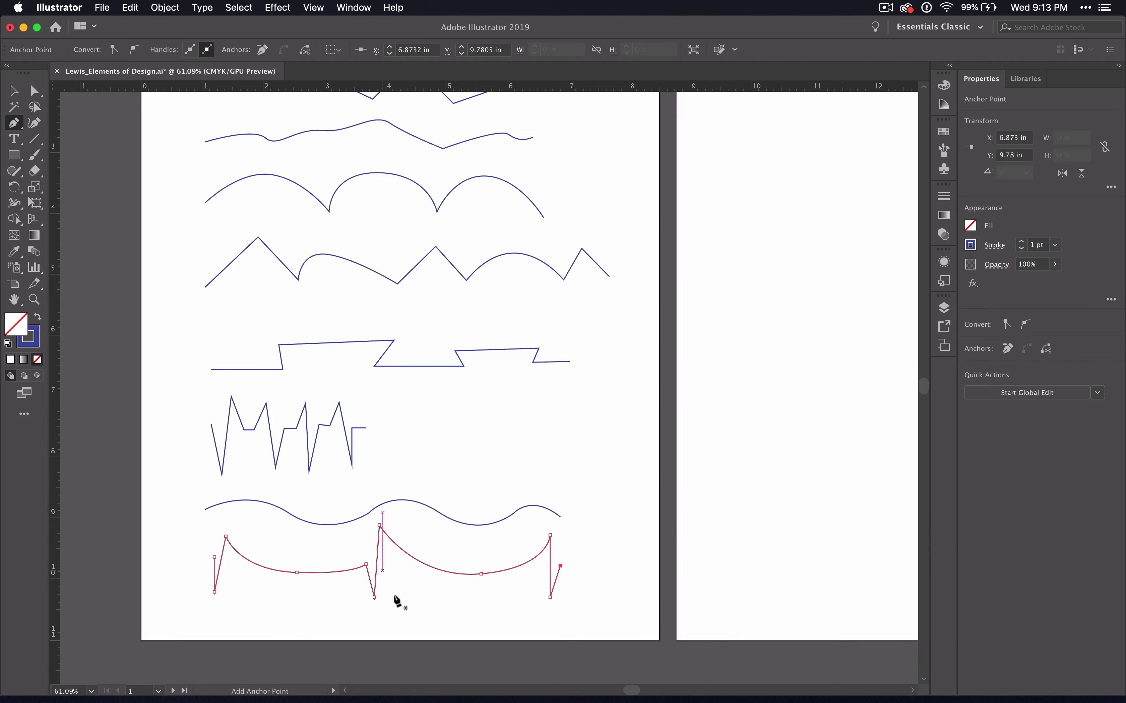
left_click(13, 91)
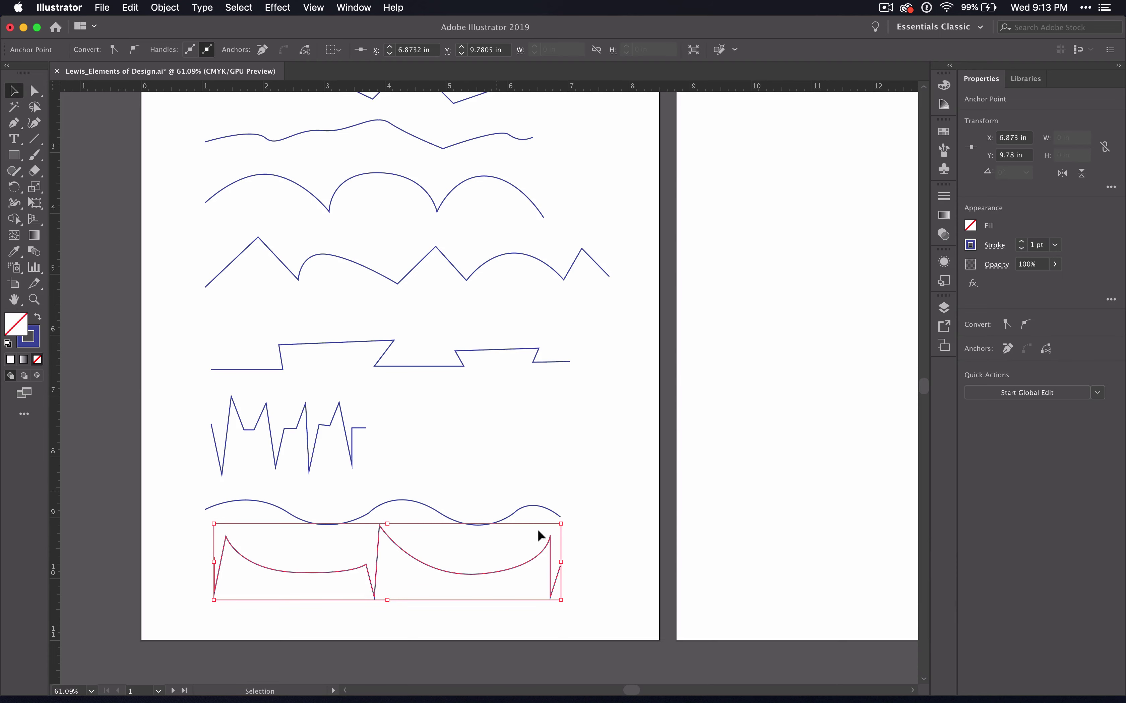
Marquee-select all eight lines, Shift-scale them into a compact block, and deselect
scroll(615, 613, "down", 1)
left_click_drag(615, 625, 350, 219)
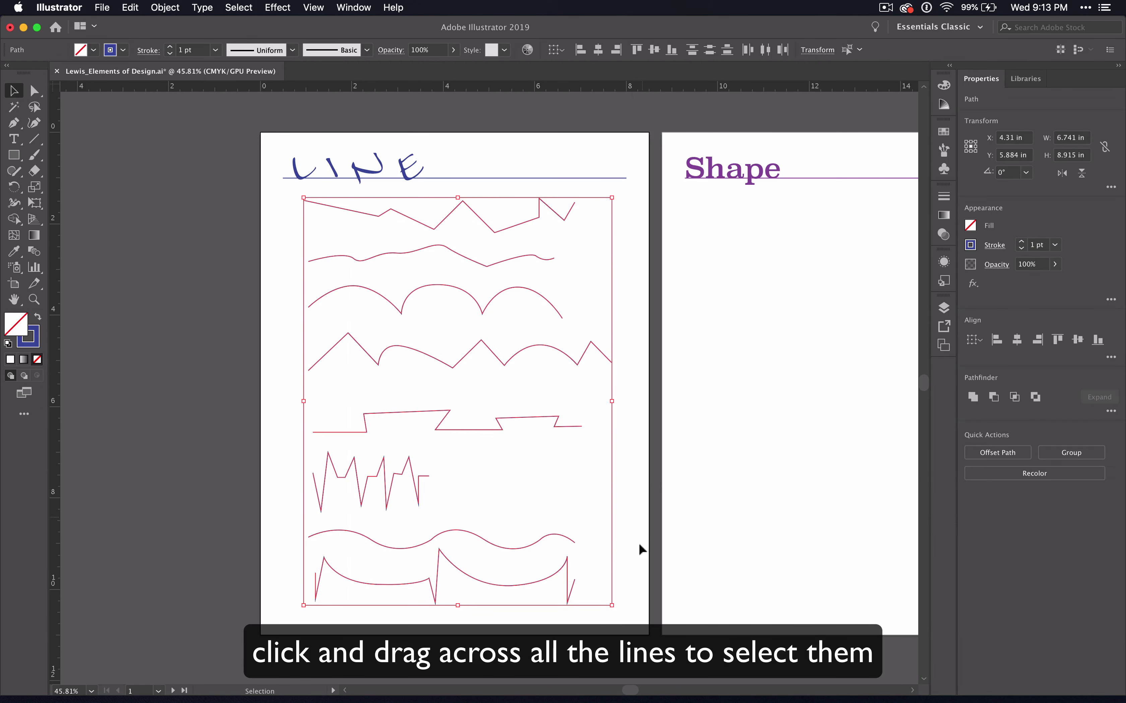
left_click_drag(612, 606, 458, 469)
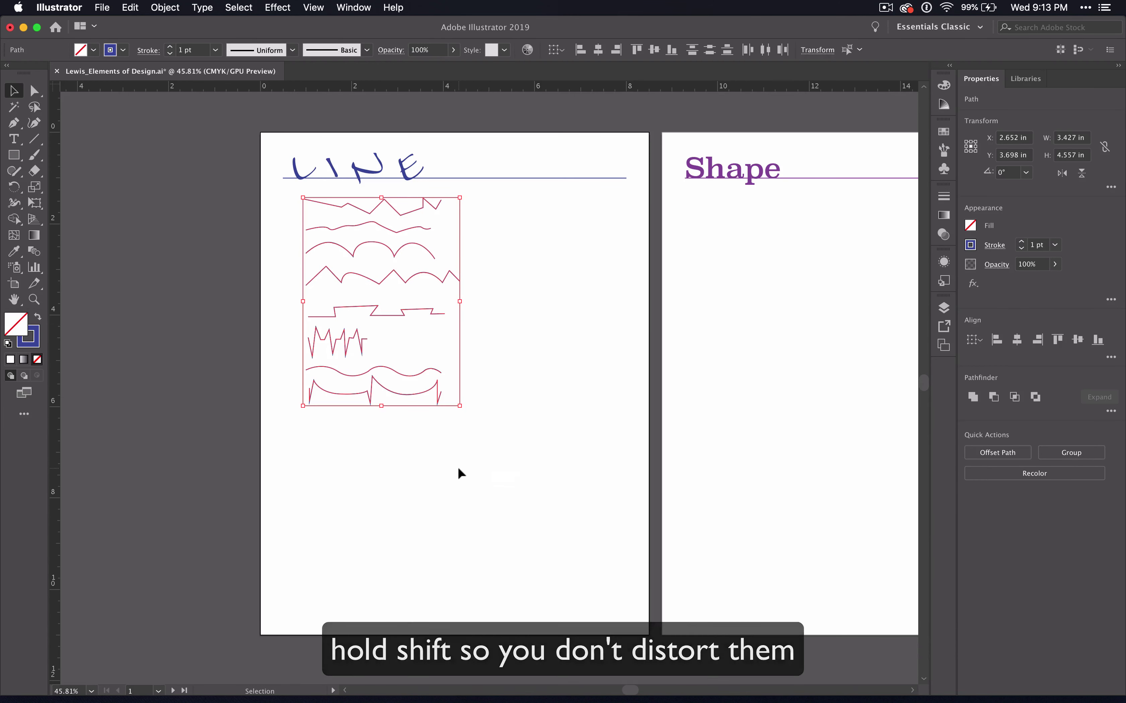
left_click(181, 320)
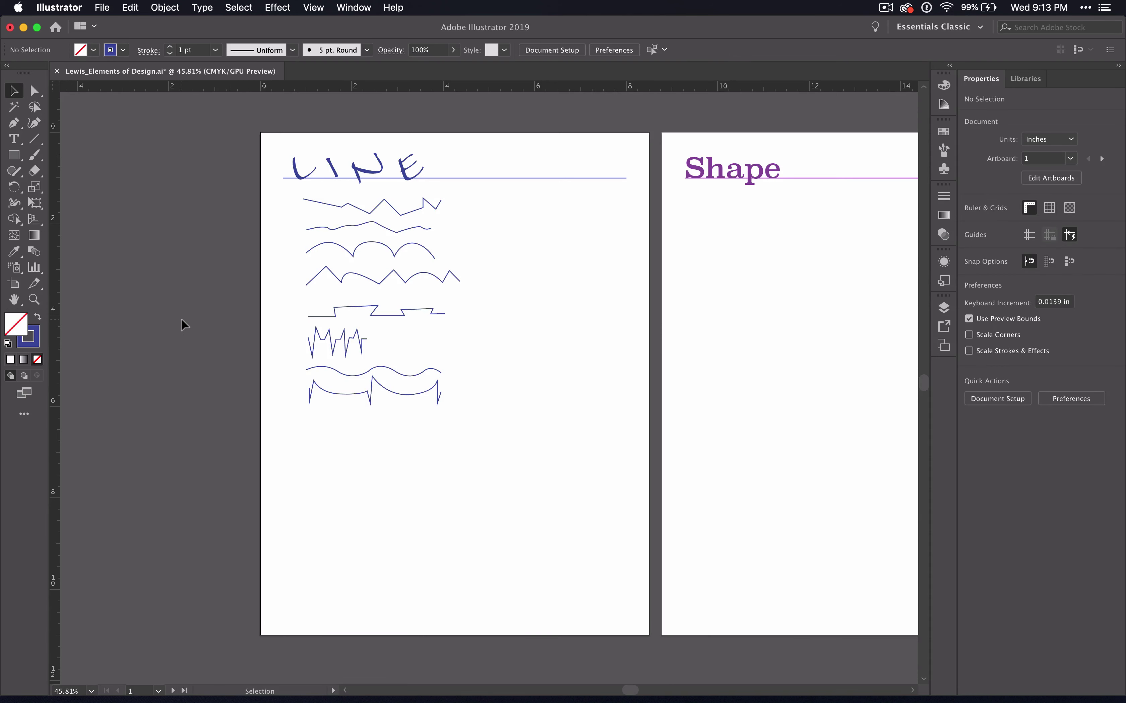
Turn on Show Guides from the canvas context menu so guides appear on the artboards
right_click(181, 320)
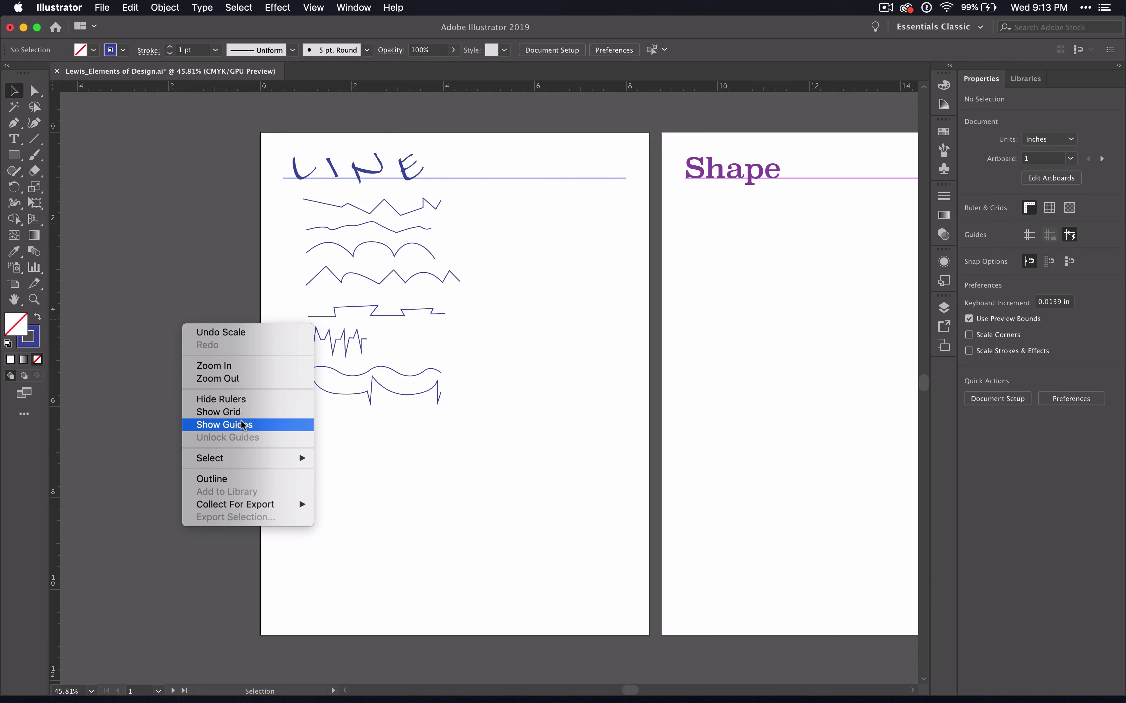
left_click(255, 426)
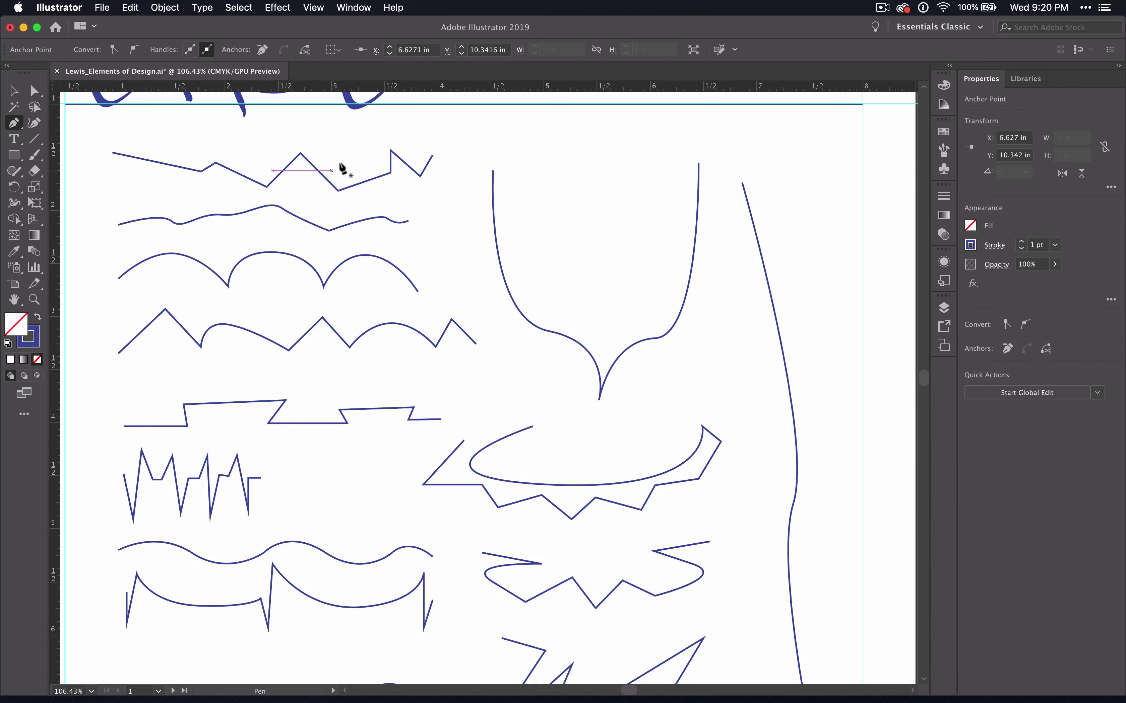
With the Type tool, undo an accidental path label and label the top zigzag 'jagged hill'
left_click(17, 140)
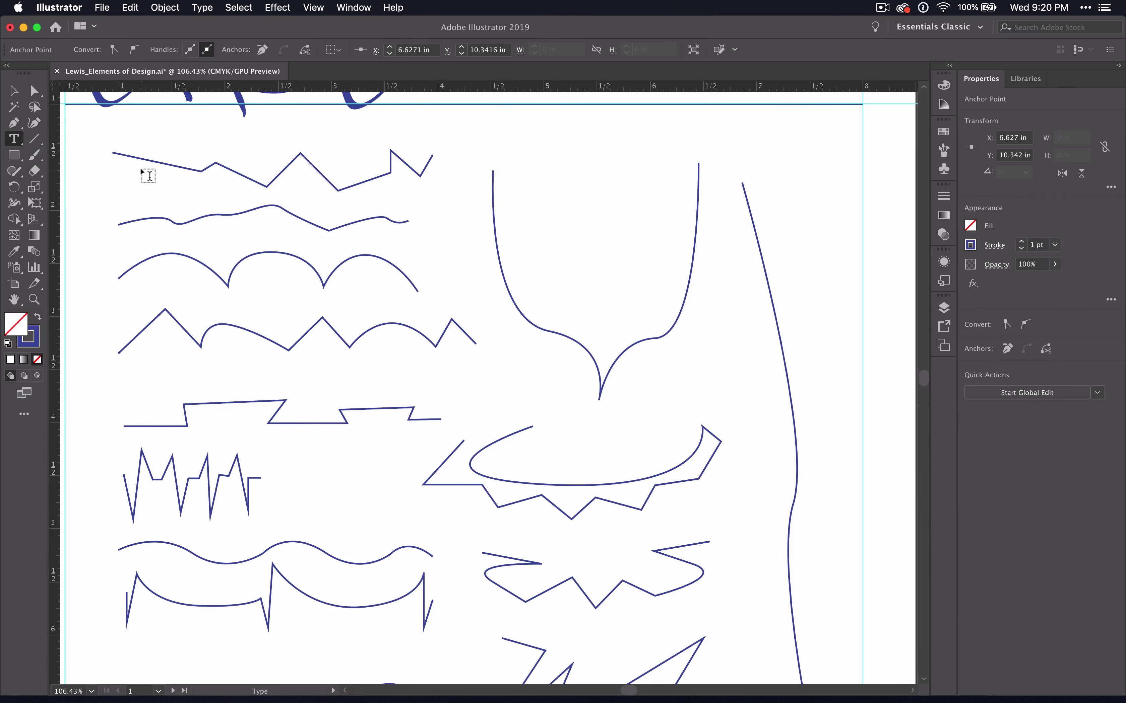
left_click(138, 154)
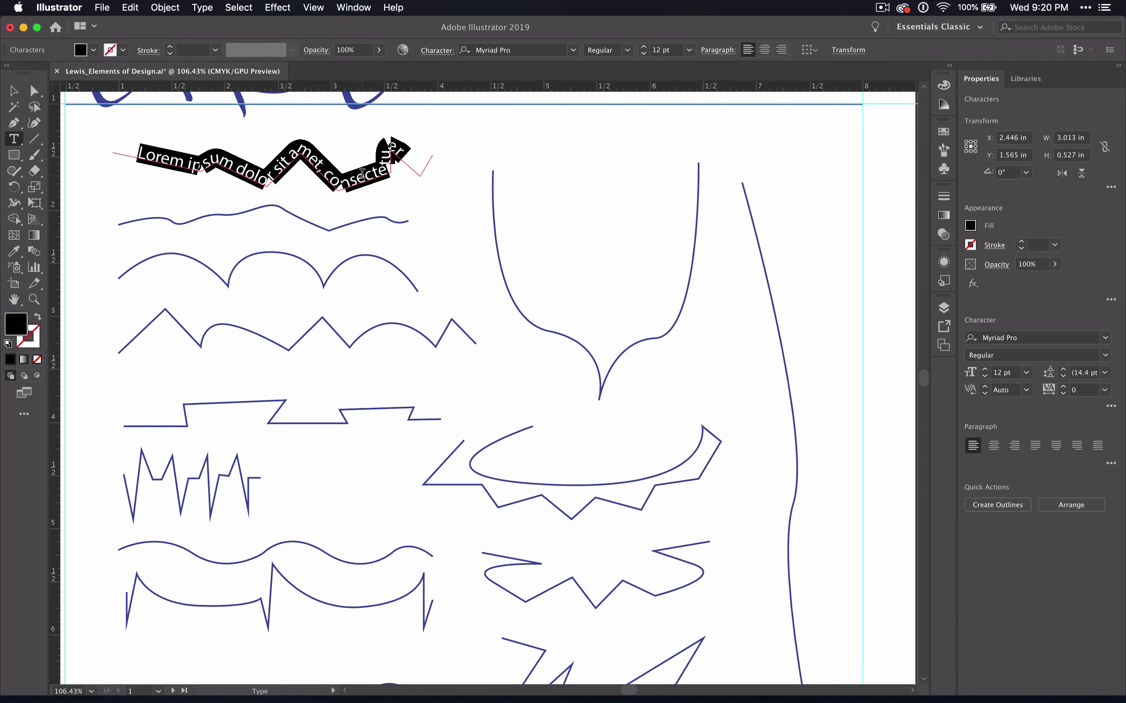
key("super+z")
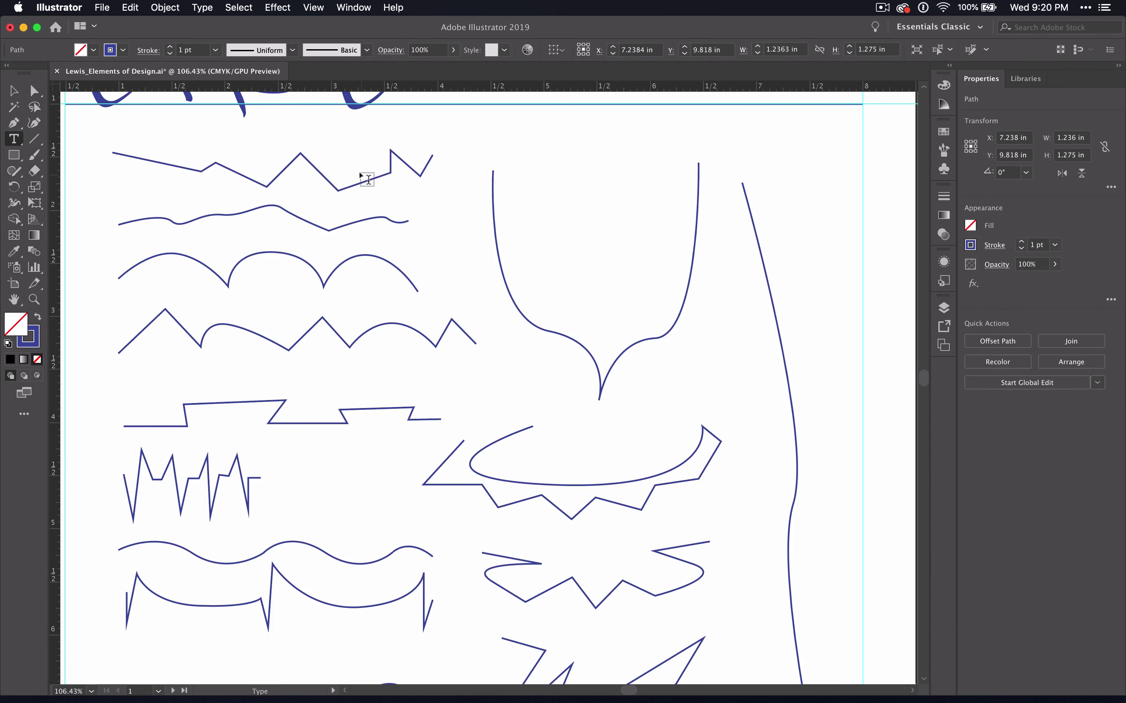
left_click(318, 142)
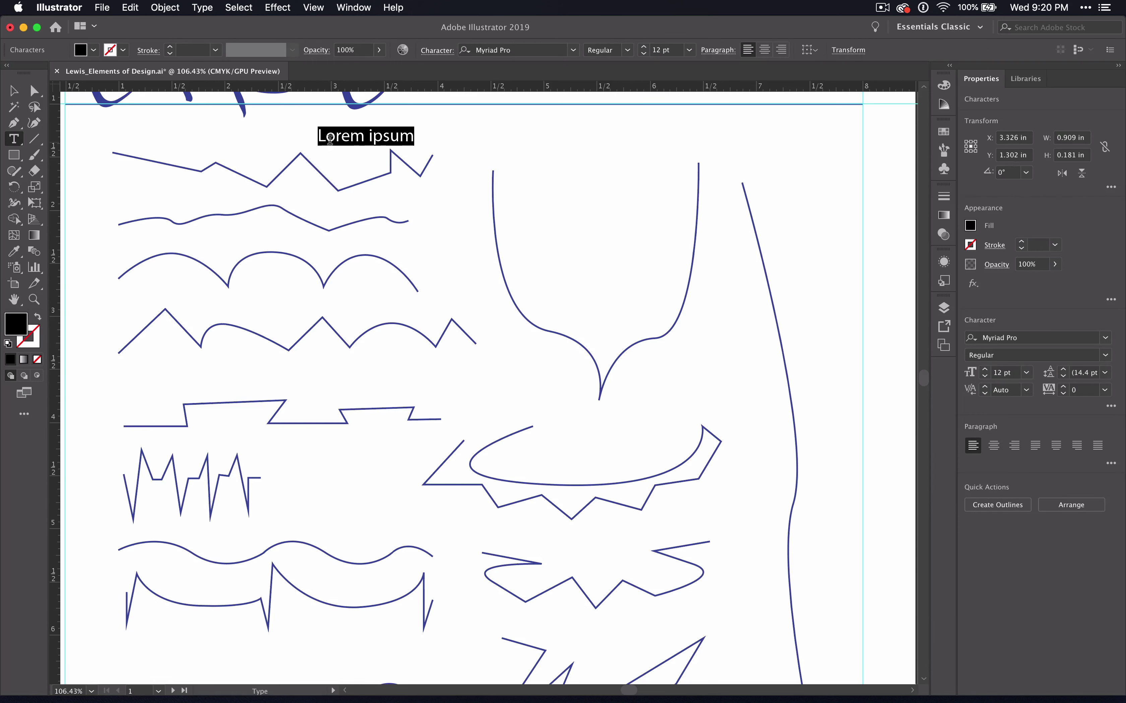
type("jagged hill")
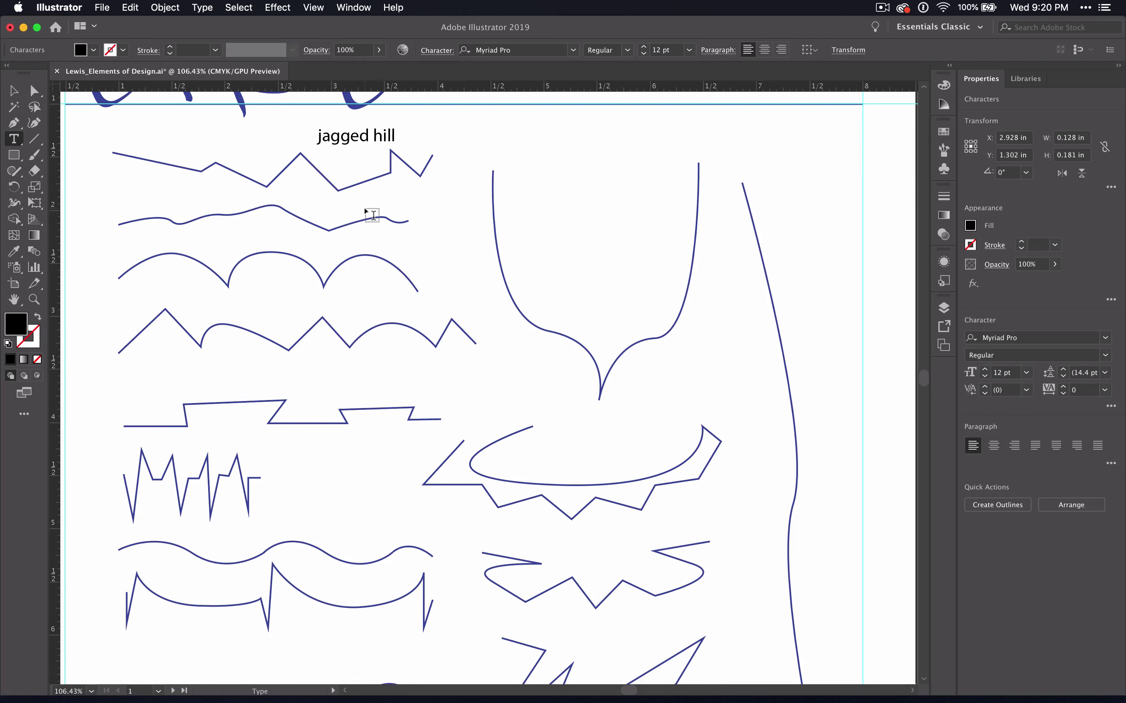
Label the second line 'Kansas Mountains' and shift that label to the left
left_click(365, 208)
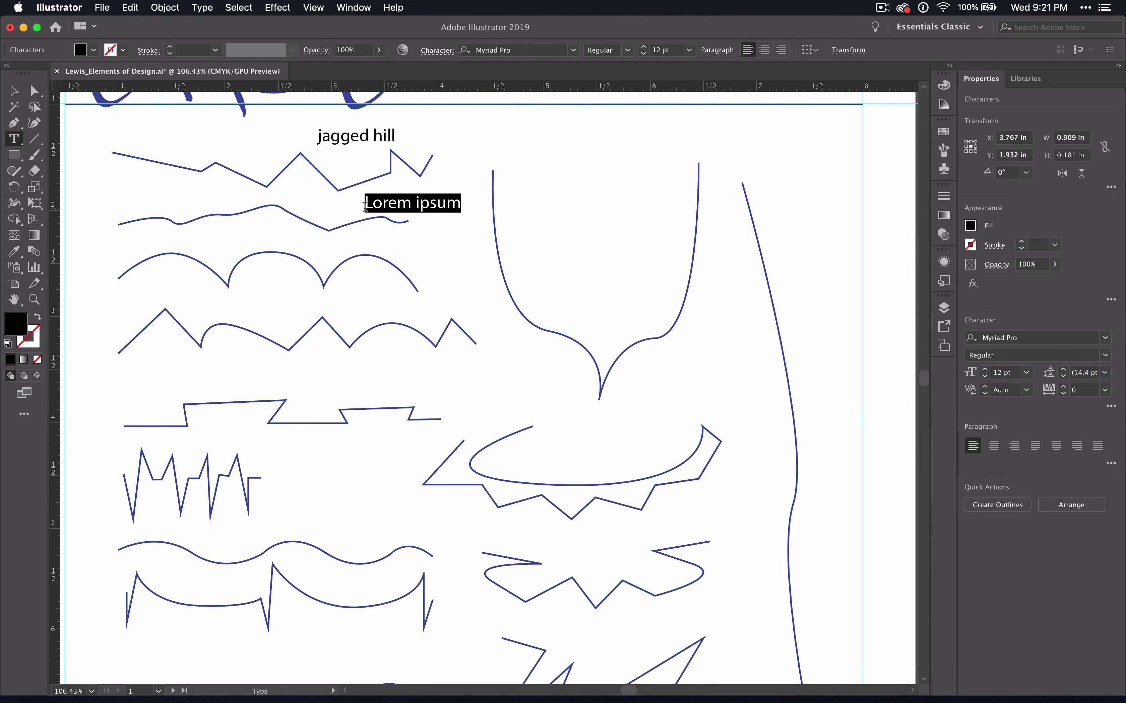
type("Kansas Mountains")
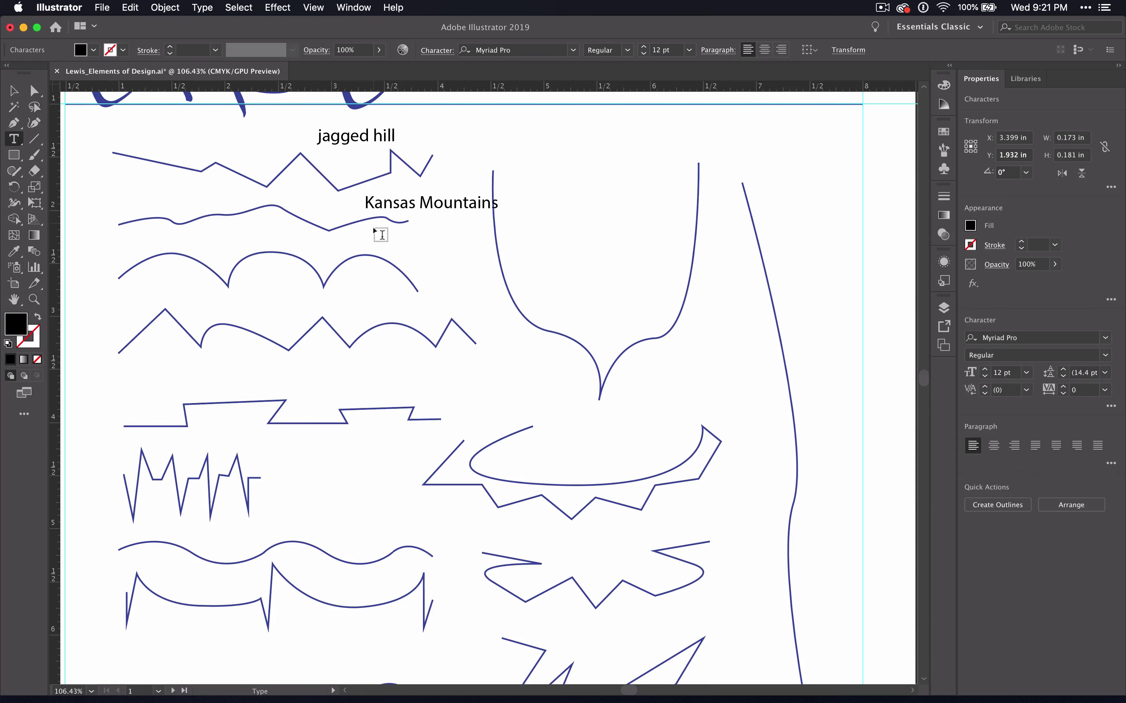
left_click(11, 93)
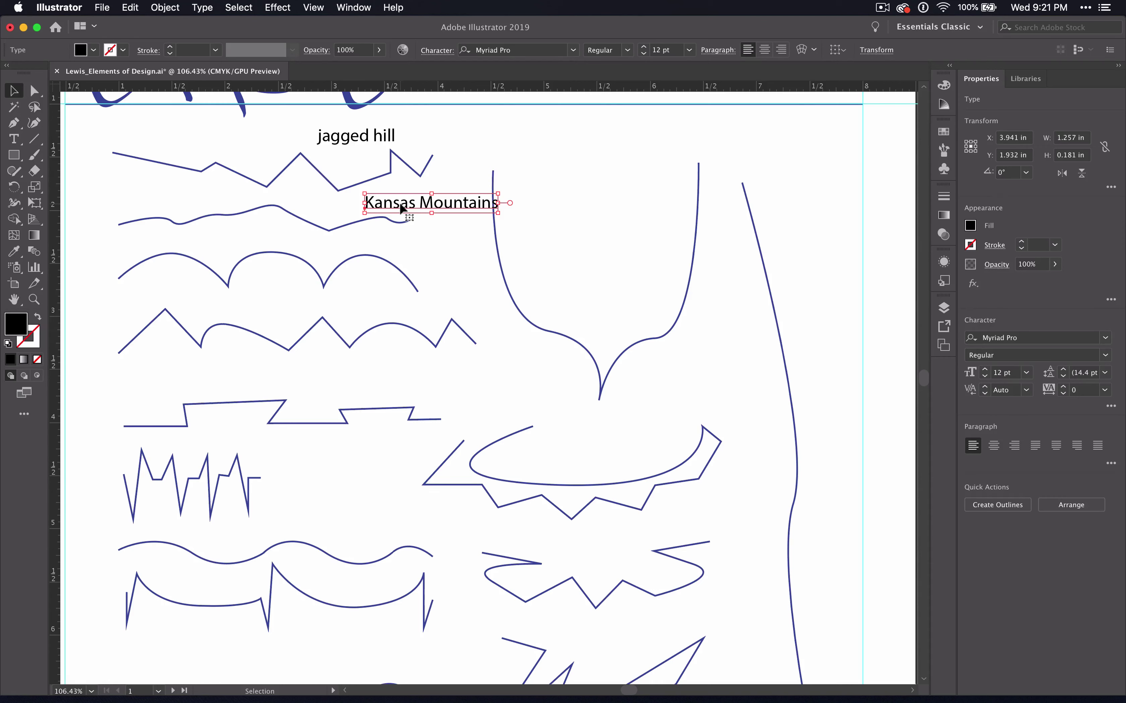
left_click_drag(401, 208, 366, 213)
Label the arched line 'Lazy hills' and start a label above the fourth line
left_click(13, 139)
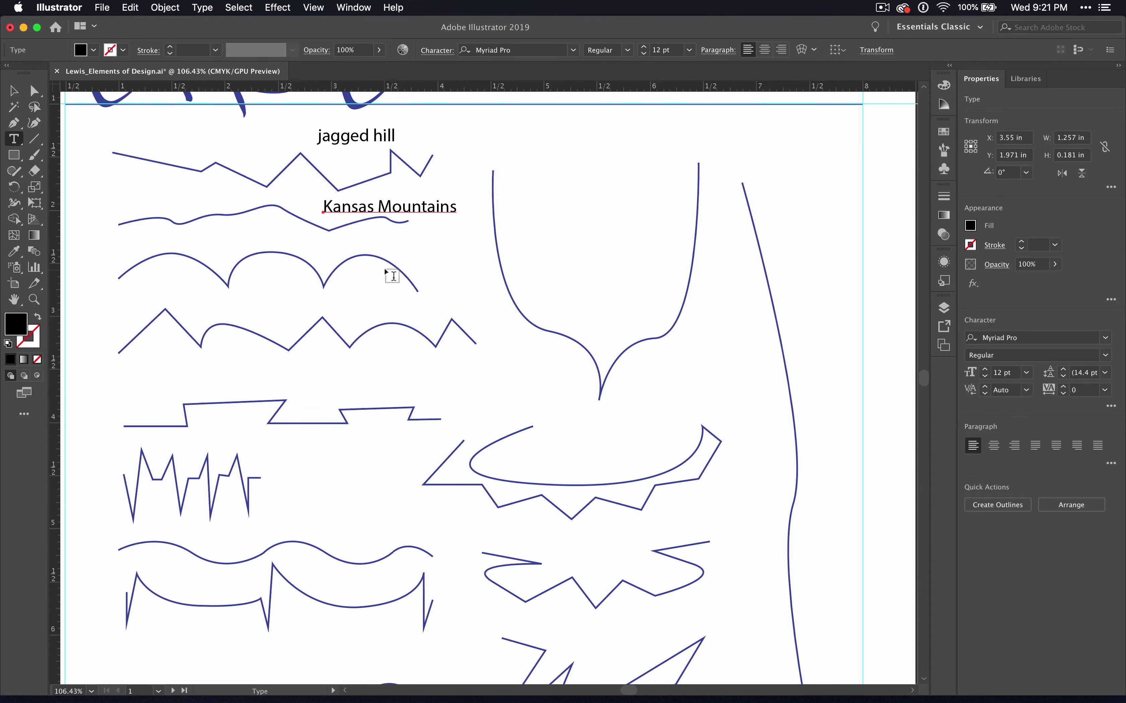
left_click(389, 250)
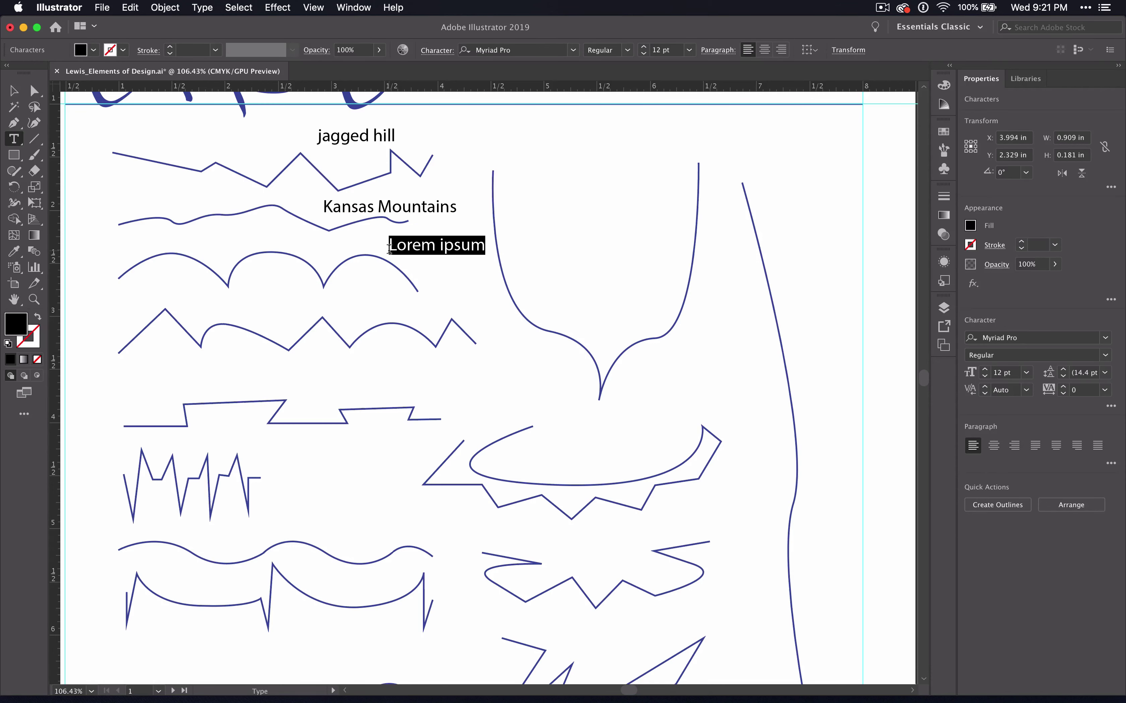
type("Lazy hills")
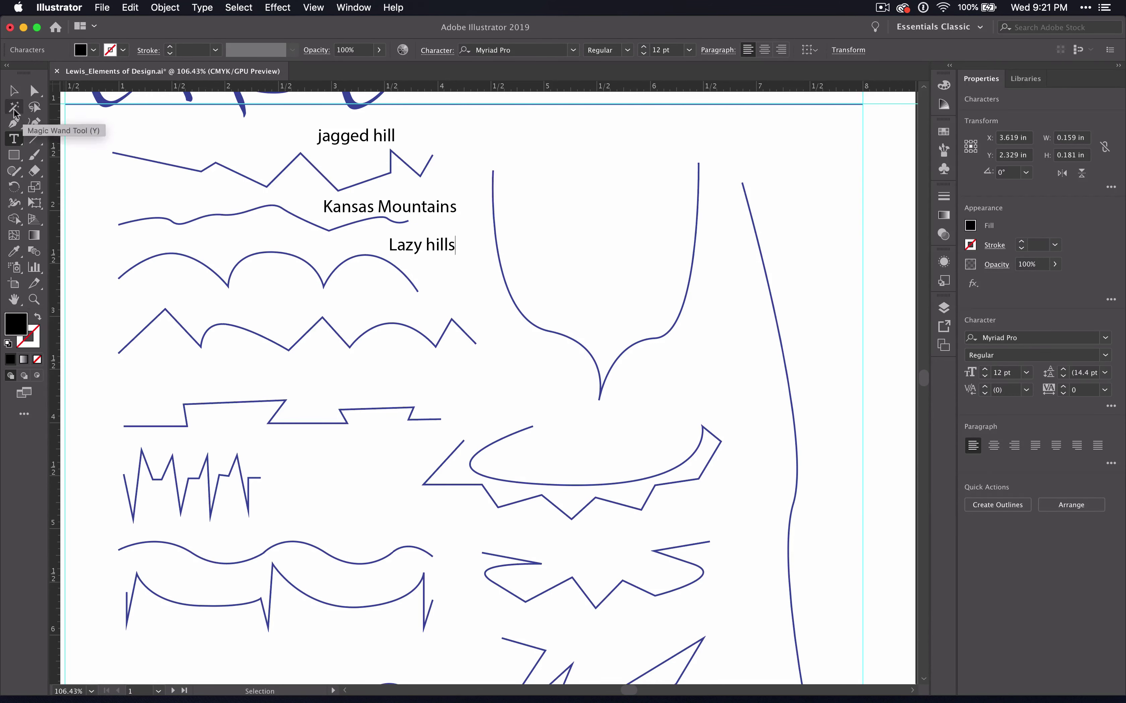
left_click(349, 311)
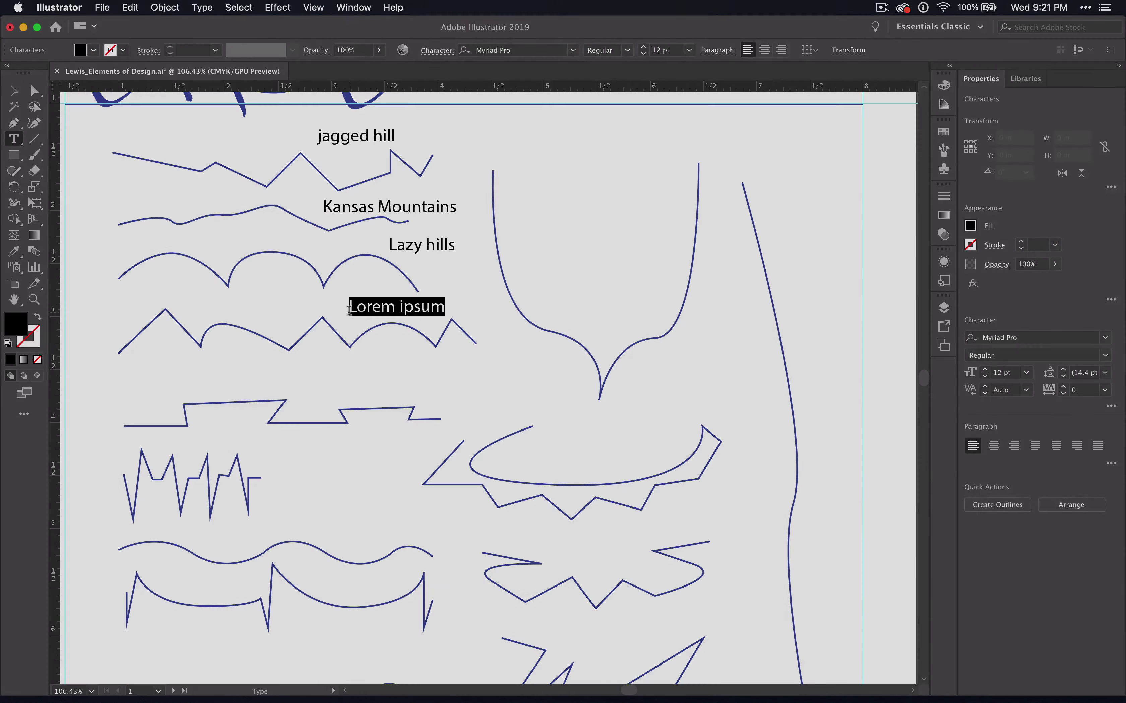
type("Hills and mountans")
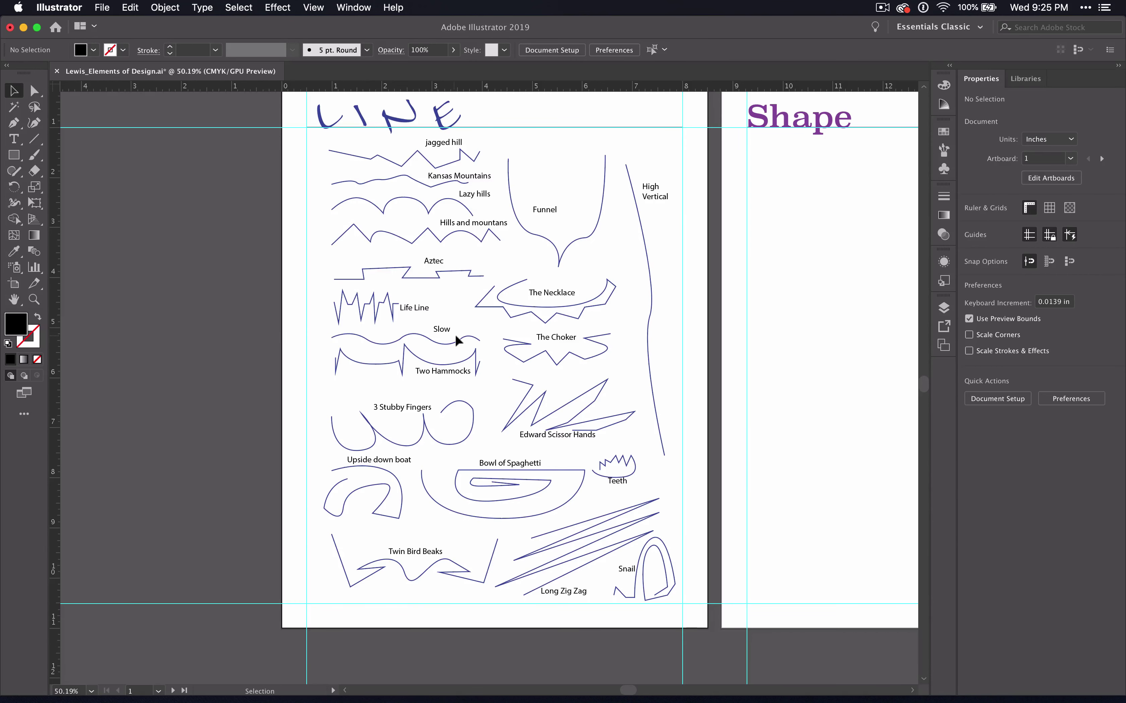
scroll(454, 334, "right", 2)
scroll(454, 333, "up", 1)
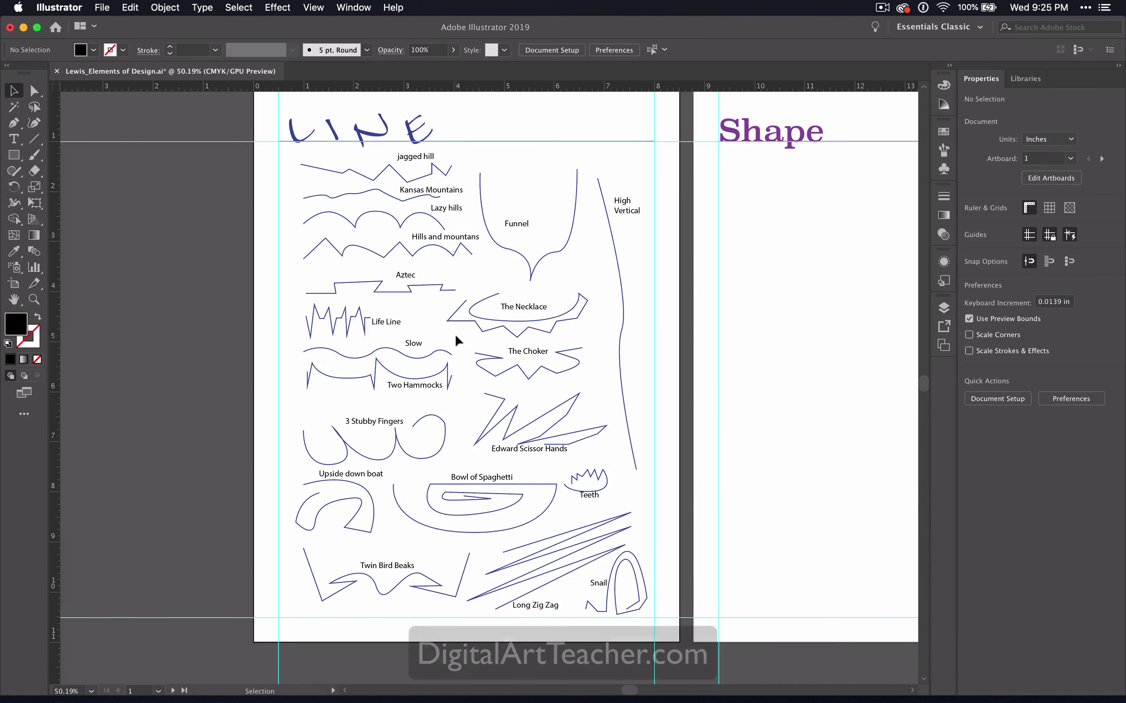